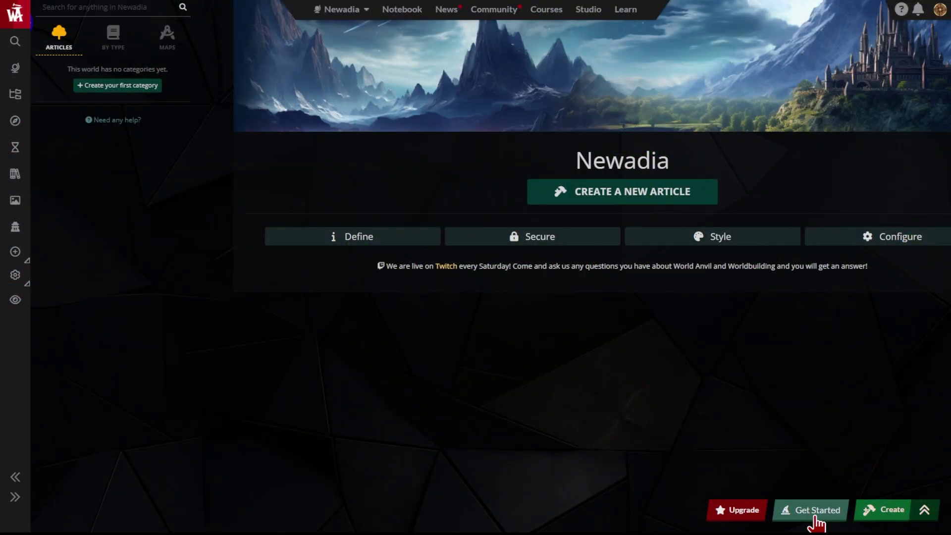
# - Check the getting-started checklist, then explore the map's Regions layer: Ampsivaren, Blackwillow Drain, Third Samnite War
pyautogui.click(815, 516)
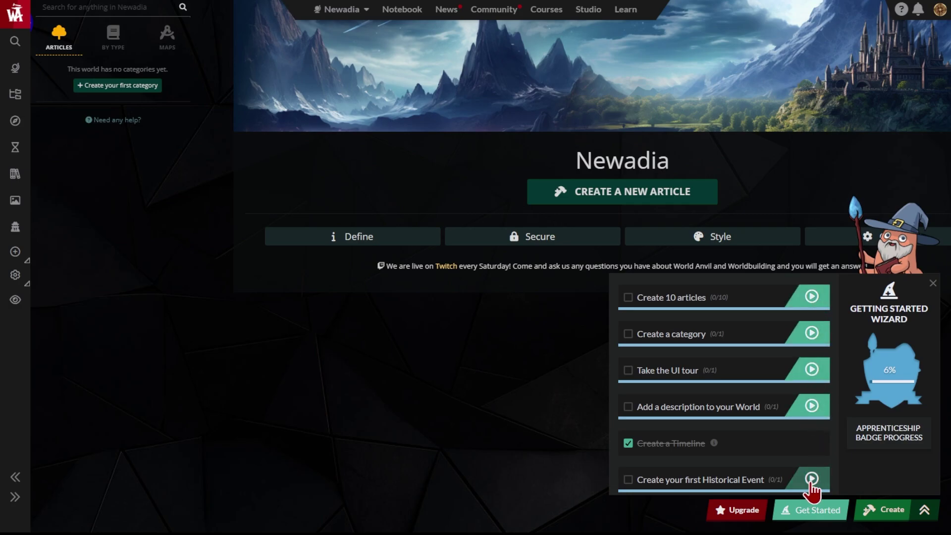
pyautogui.click(791, 515)
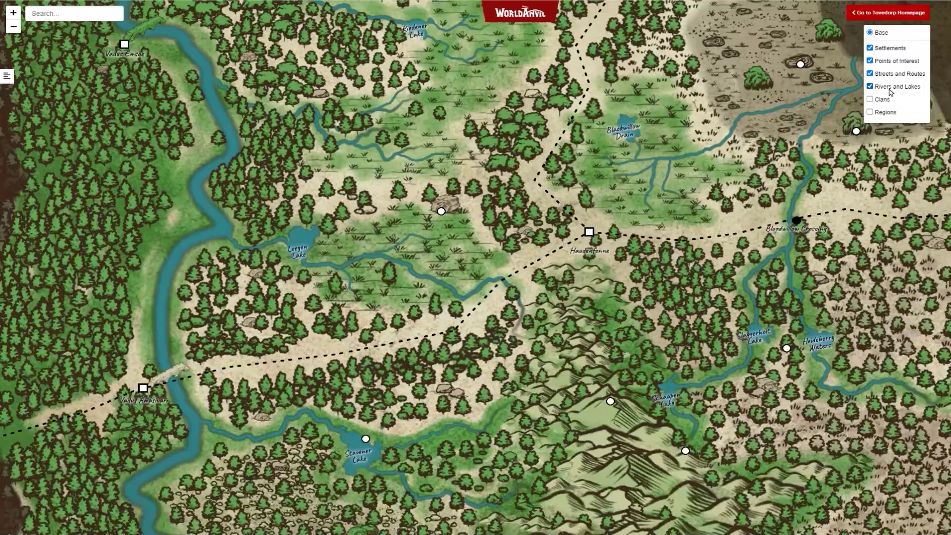
pyautogui.click(890, 103)
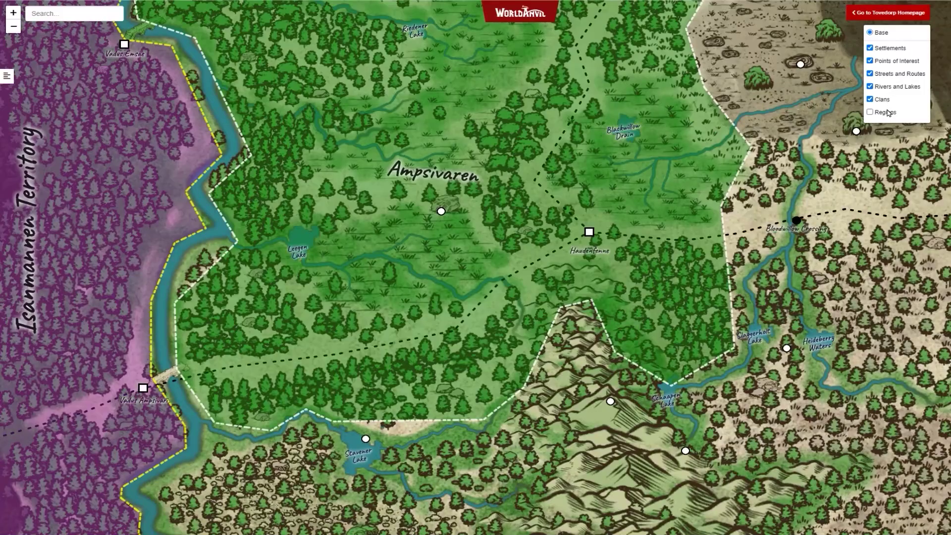
pyautogui.click(446, 176)
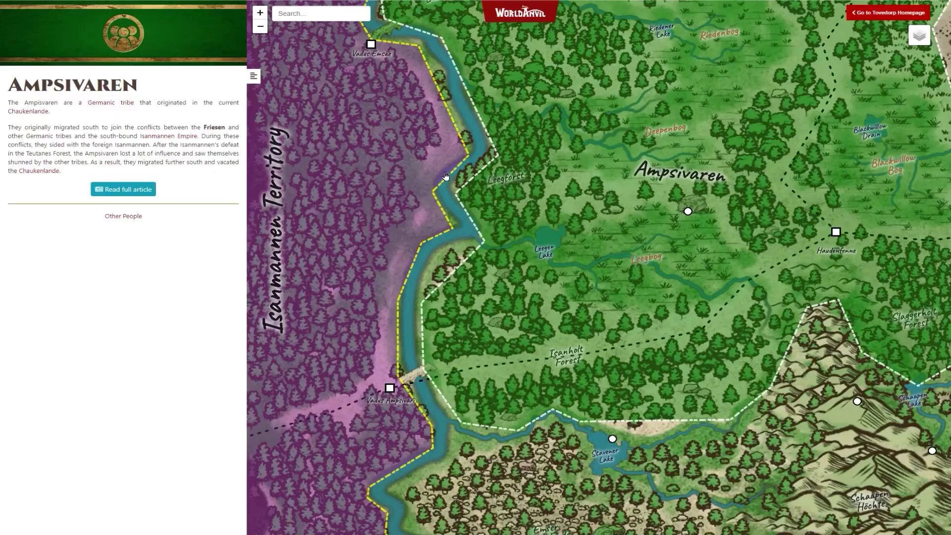
pyautogui.click(876, 134)
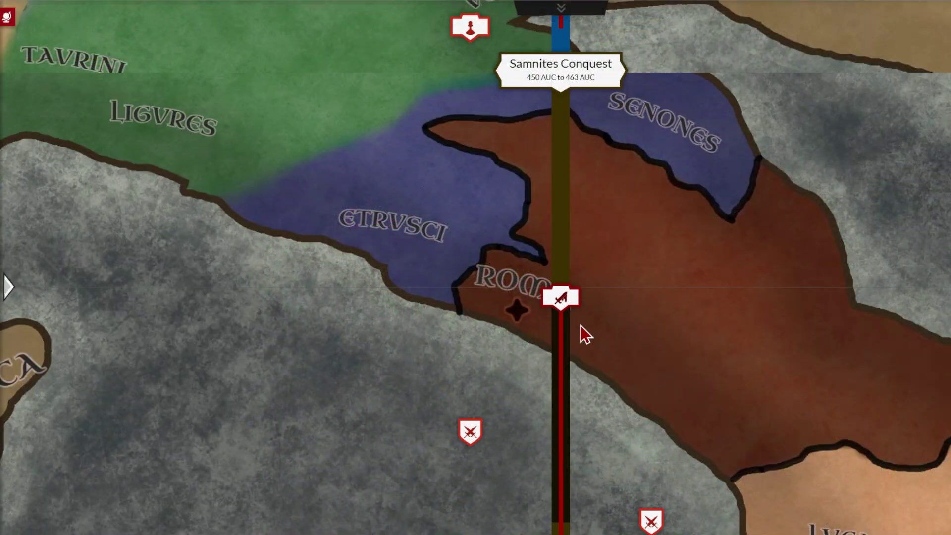
pyautogui.click(560, 298)
pyautogui.moveTo(472, 446)
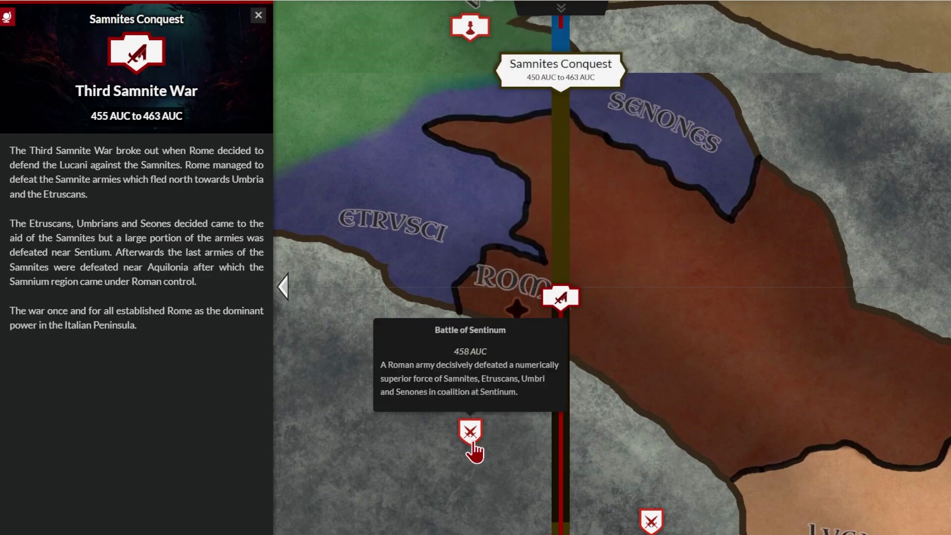
pyautogui.moveTo(662, 529)
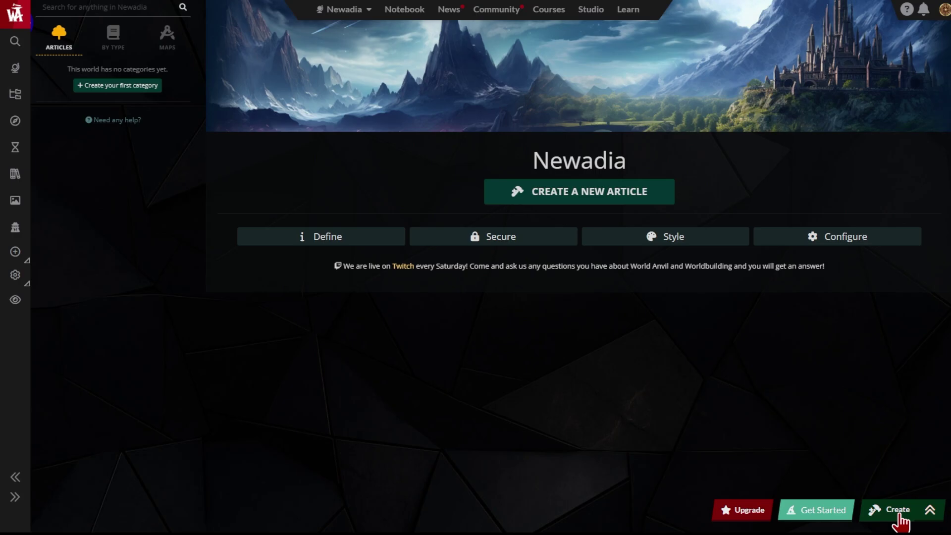
# - Create a Building article and write the Plough and Crow tavern description, accepting suggestions
pyautogui.click(898, 515)
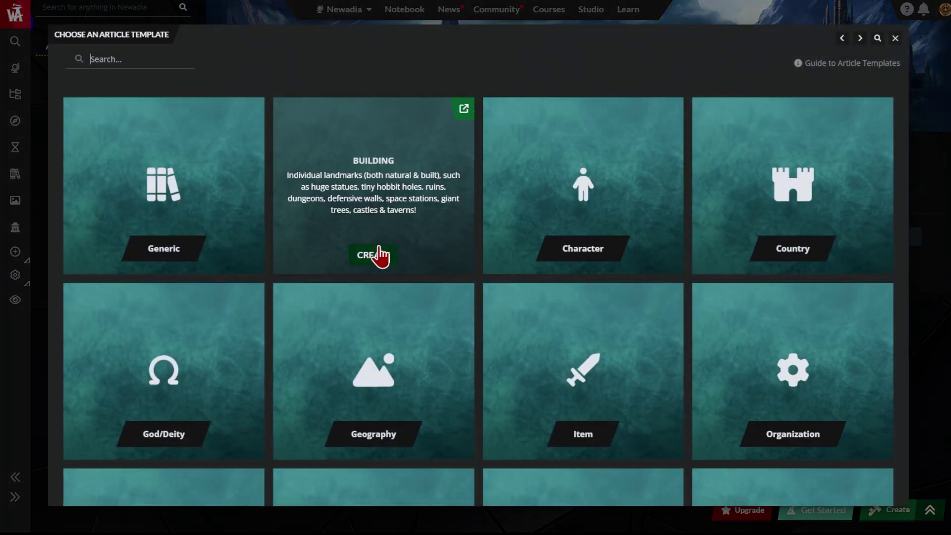
pyautogui.click(372, 256)
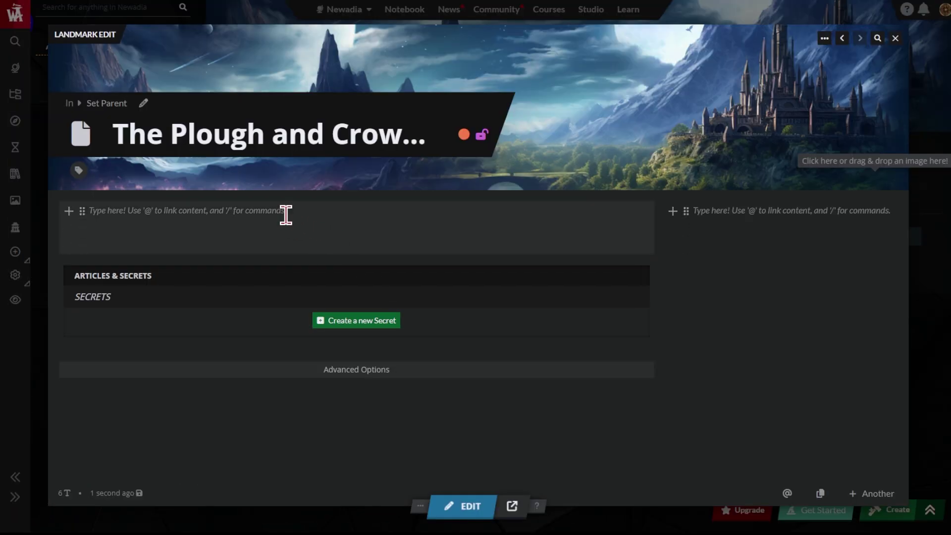
pyautogui.click(286, 215)
pyautogui.write('The')
pyautogui.press('Tab')
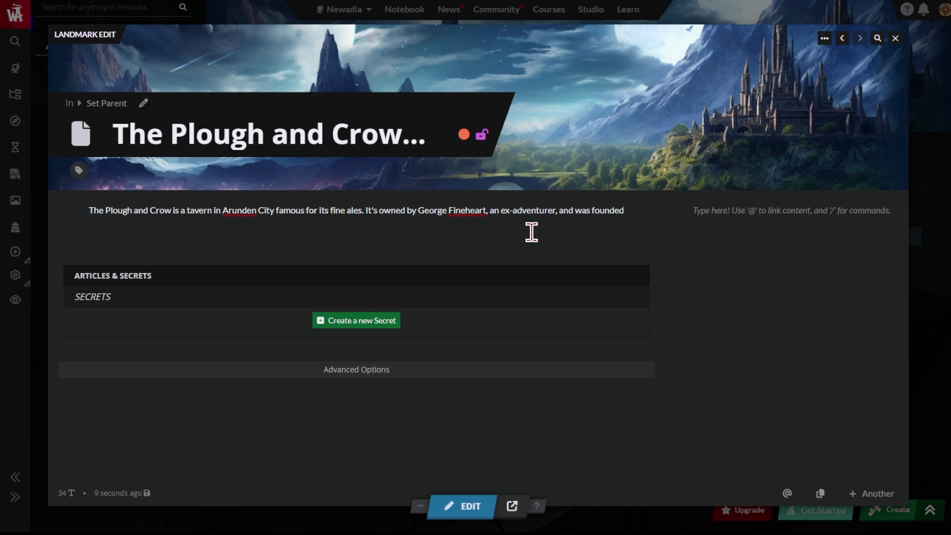
pyautogui.write('decade ago.')
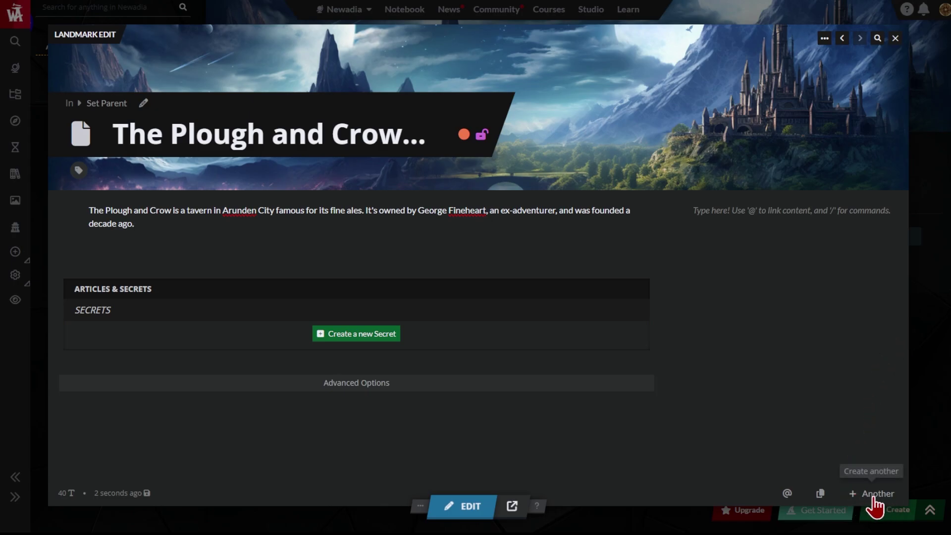
# - Start another article and browse the template tiles toward the Organization template for Assassin's Guild
pyautogui.click(874, 496)
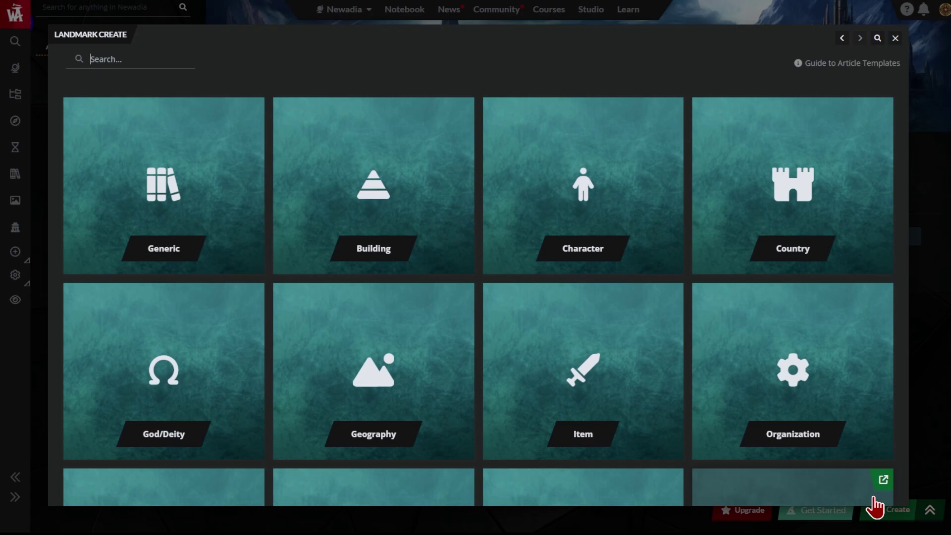
pyautogui.moveTo(845, 442)
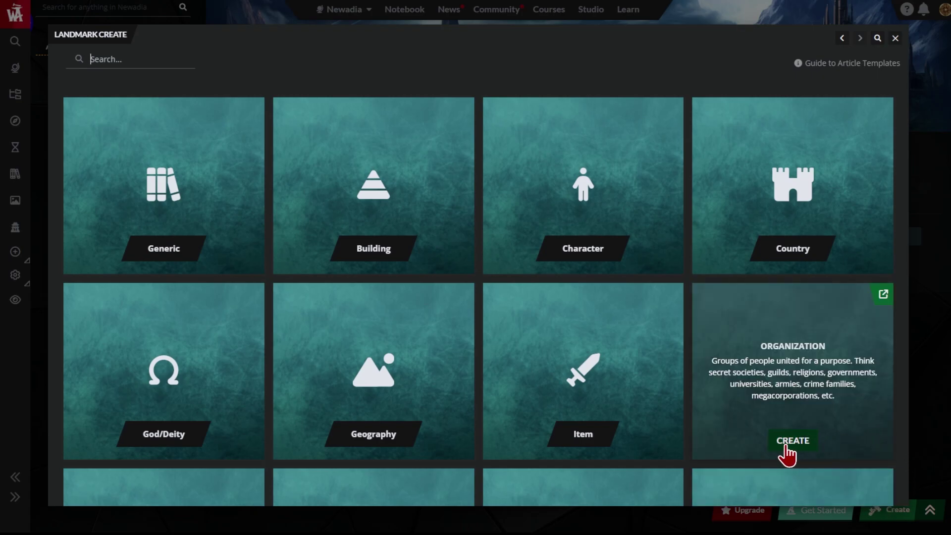
pyautogui.moveTo(677, 441)
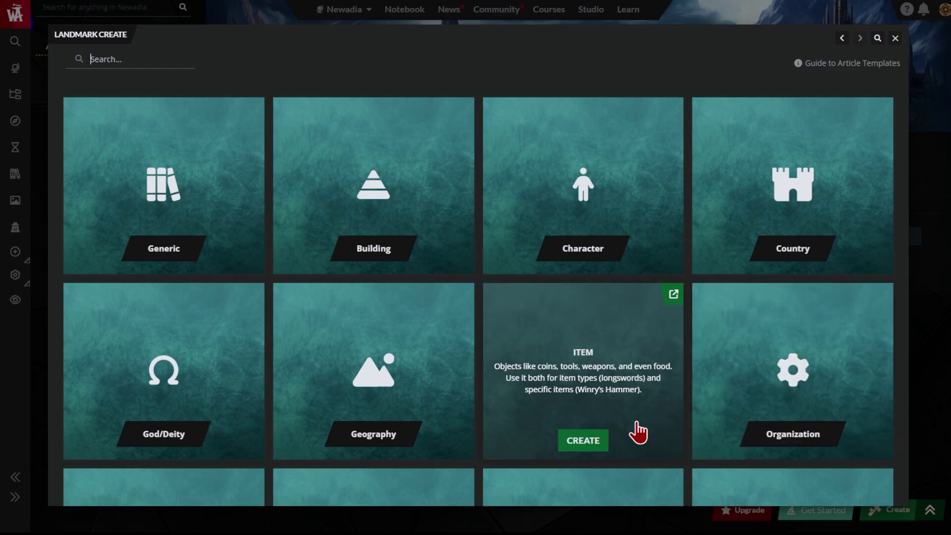
pyautogui.moveTo(437, 414)
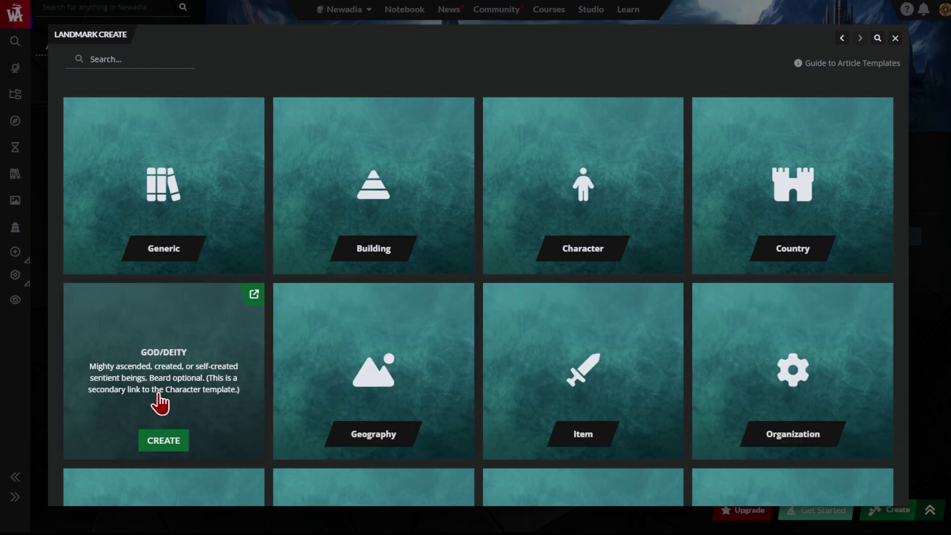
pyautogui.moveTo(528, 219)
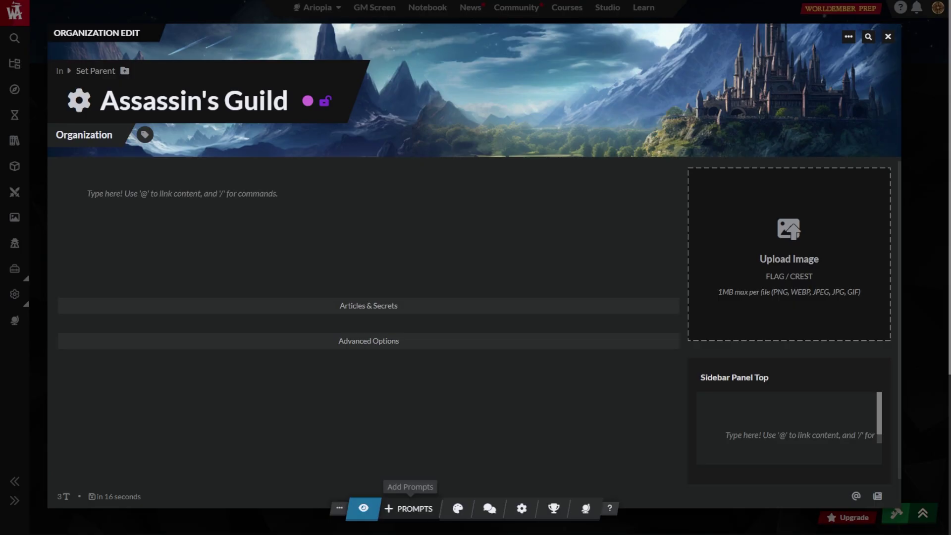
# - Add the generic Organization Structure, Public Agenda and History prompt sections
pyautogui.click(416, 511)
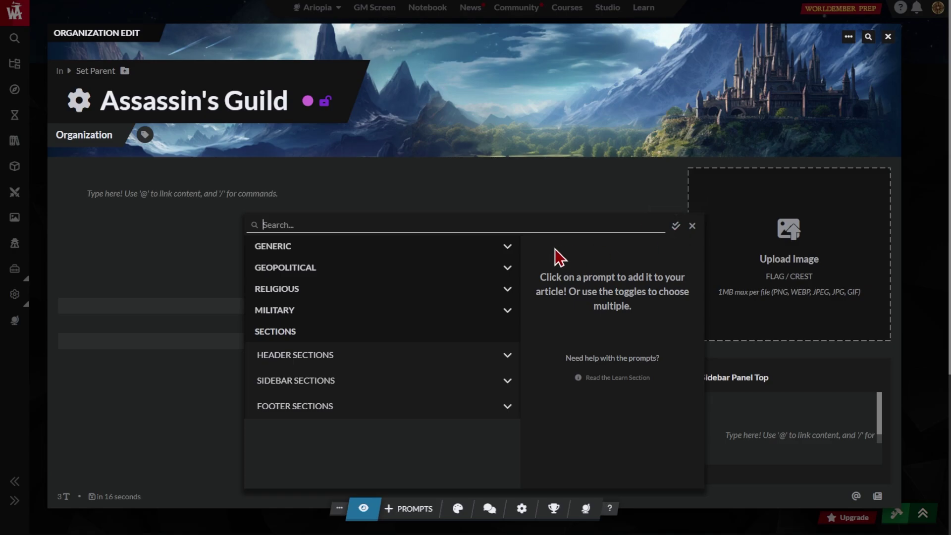
pyautogui.click(506, 247)
pyautogui.click(499, 286)
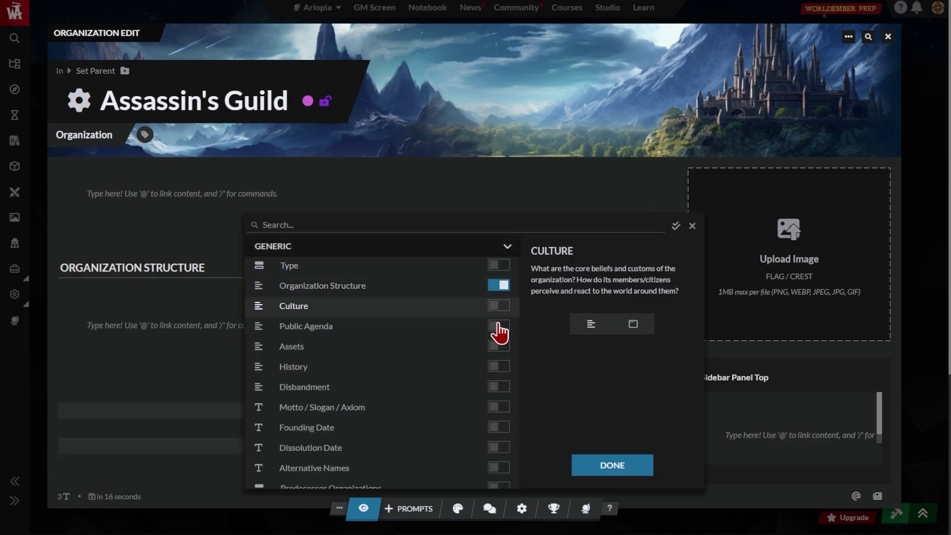
pyautogui.click(499, 326)
pyautogui.click(504, 367)
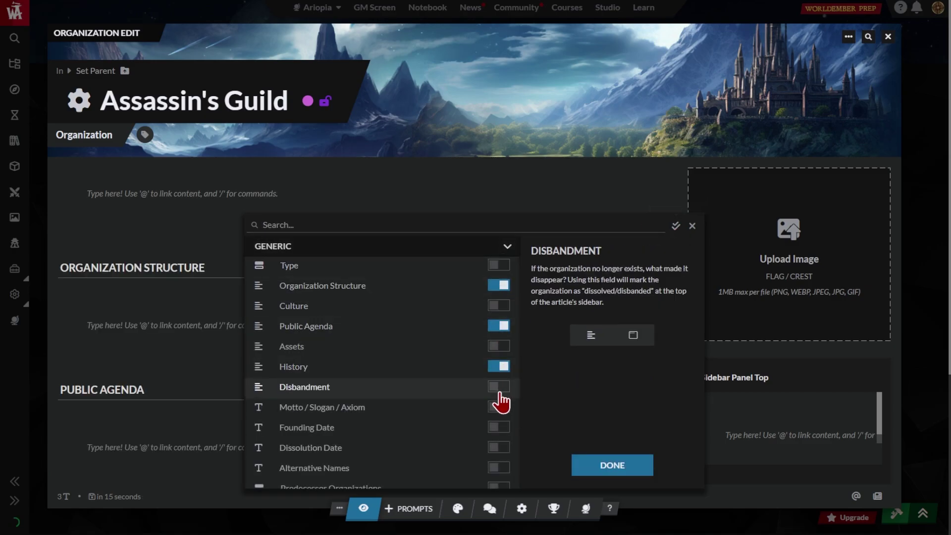
pyautogui.click(612, 469)
# - Write the Public Agenda text: the organization pretends to be about preventing assassinations
pyautogui.scroll(-3, 369, 291)
pyautogui.click(134, 236)
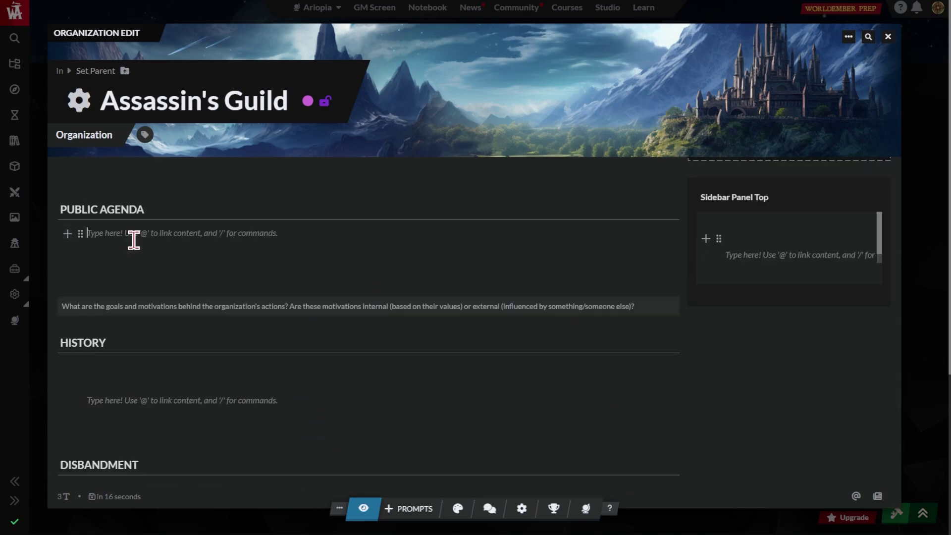
pyautogui.write("This organization pretends to be about preventing assassinations.... but it's really organizing them!")
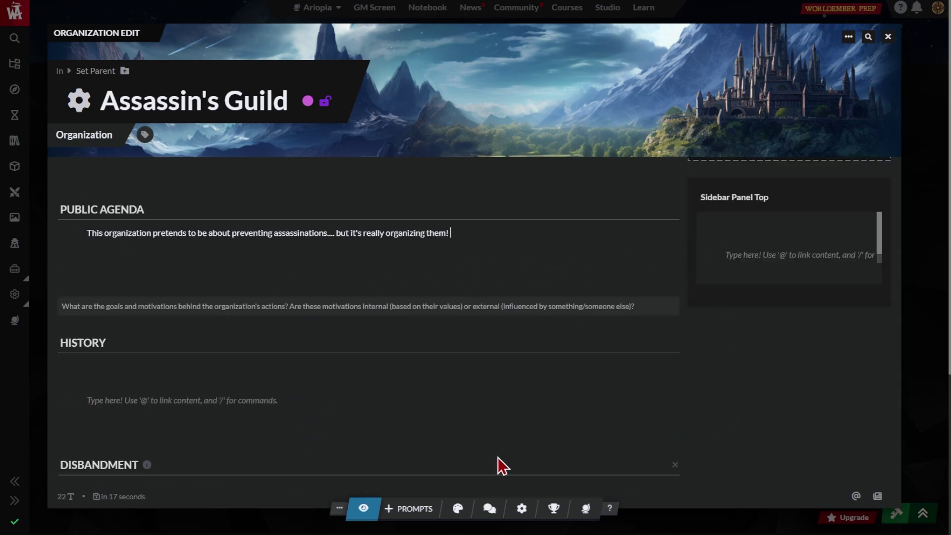
pyautogui.click(339, 509)
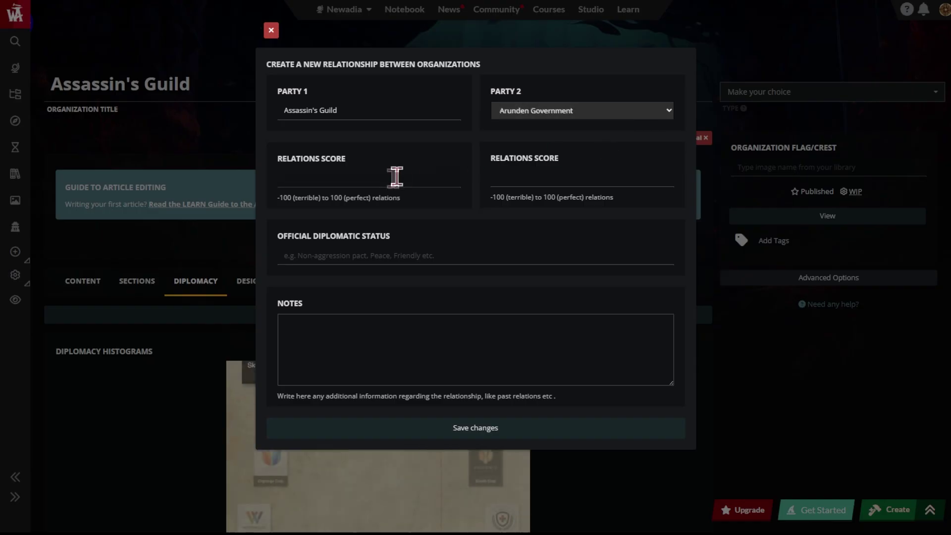
# - Save a relationship with both scores at -100, WAR! status, and an all-out-war note
pyautogui.write('-100')
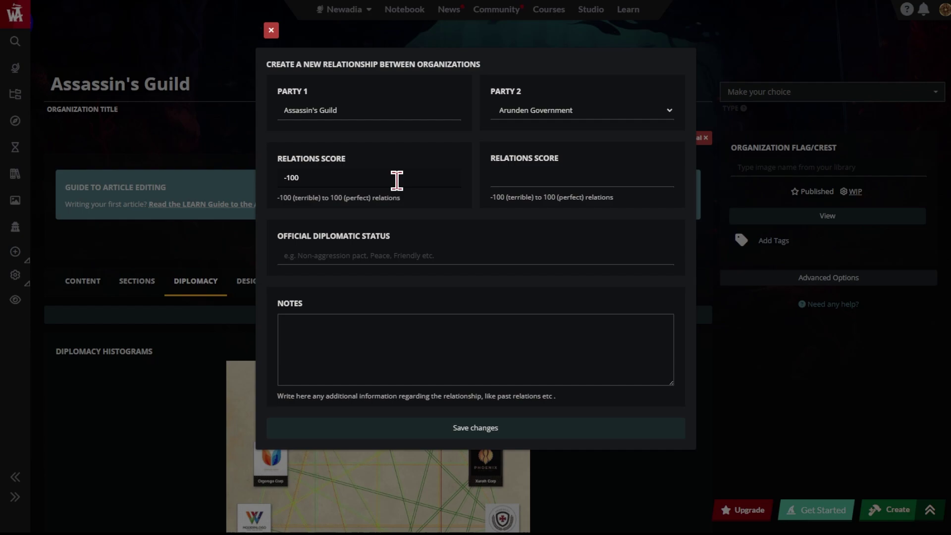
pyautogui.click(542, 173)
pyautogui.write('-100')
pyautogui.click(508, 258)
pyautogui.click(461, 335)
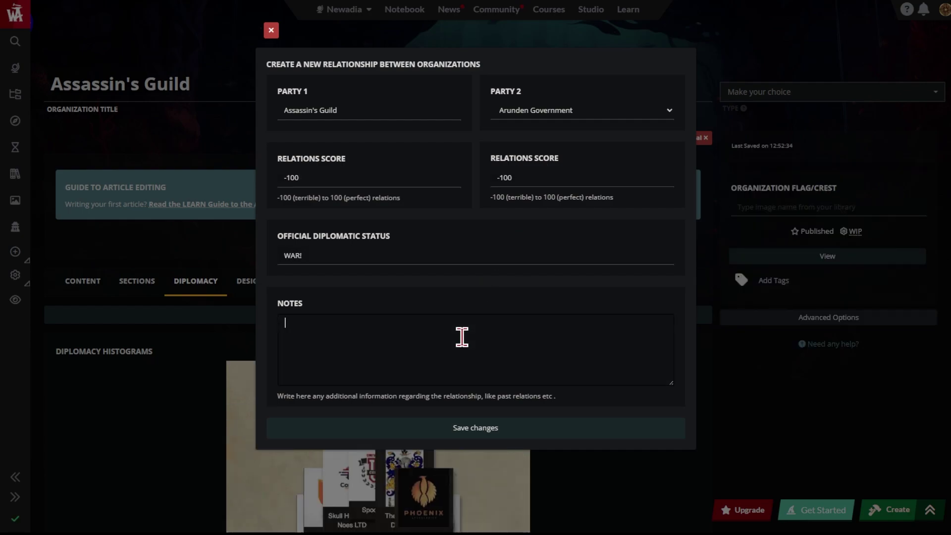
pyautogui.write('There is an all out war between the Assassins Guild and the Arunden Government!')
pyautogui.click(546, 433)
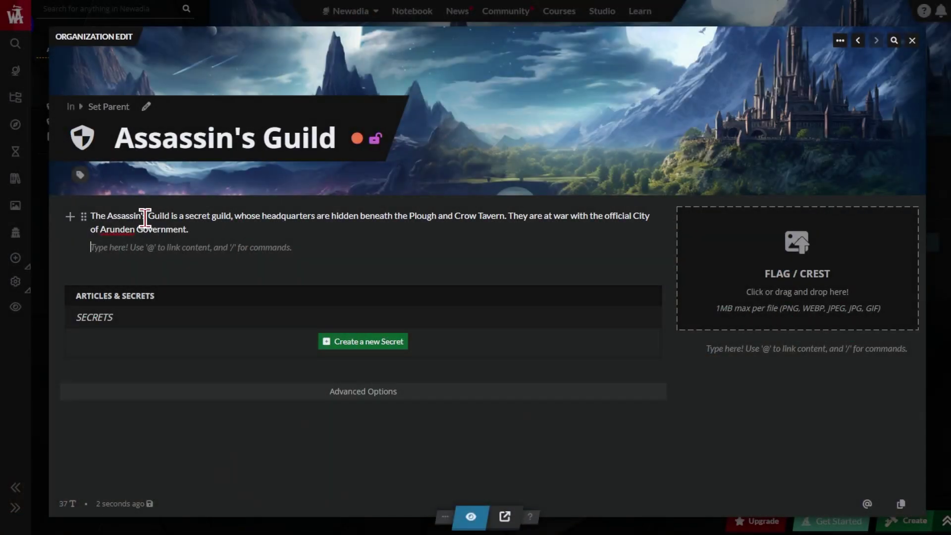
# - Bold the word 'Guild' in the article's opening sentence
pyautogui.moveTo(149, 215); pyautogui.dragTo(156, 215)
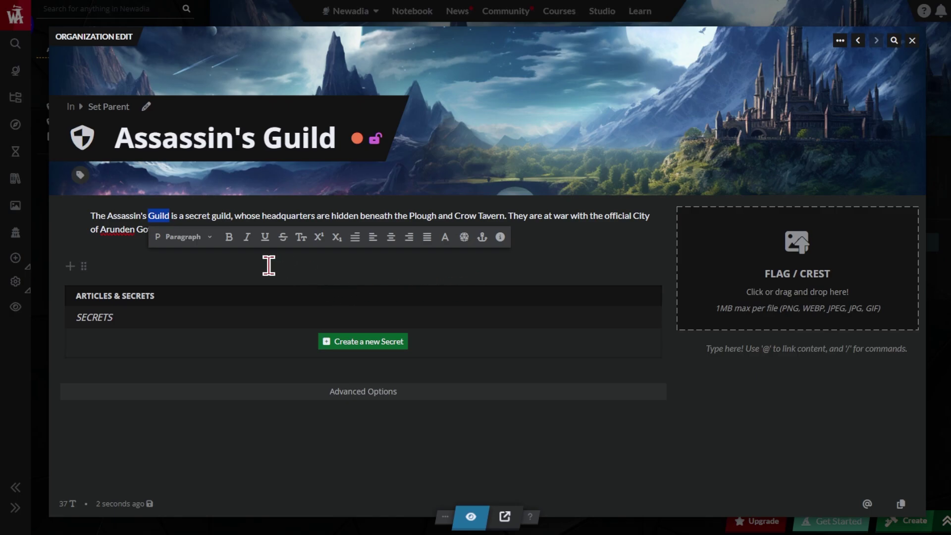
pyautogui.click(229, 237)
pyautogui.click(227, 266)
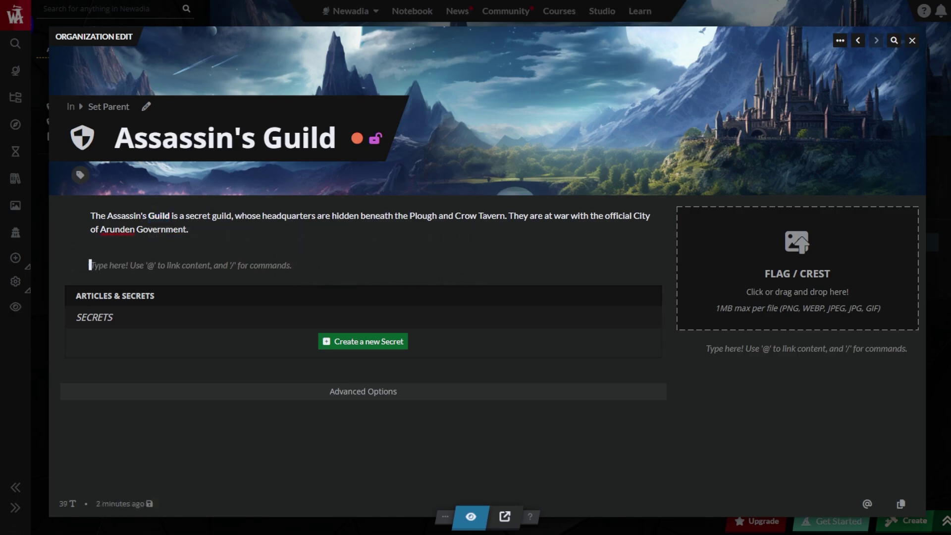
# - Paste the dagger image, narrow it, and add an underlined 'Assassin's Dagger' label above it
pyautogui.hotkey('ctrl', 'v')
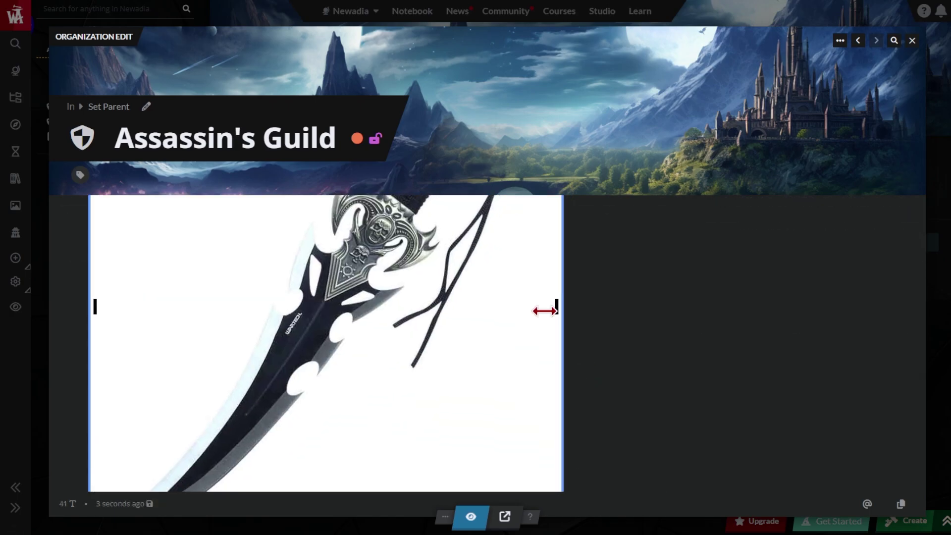
pyautogui.moveTo(545, 310); pyautogui.dragTo(335, 319)
pyautogui.write("Assassin's Dagger")
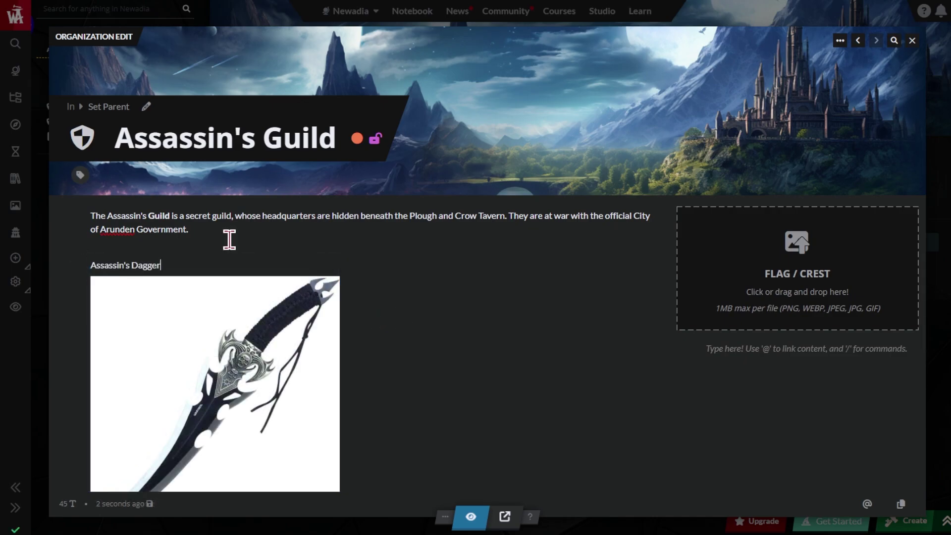
pyautogui.hotkey('shift', 'Home')
pyautogui.click(206, 251)
pyautogui.click(274, 251)
pyautogui.write('/')
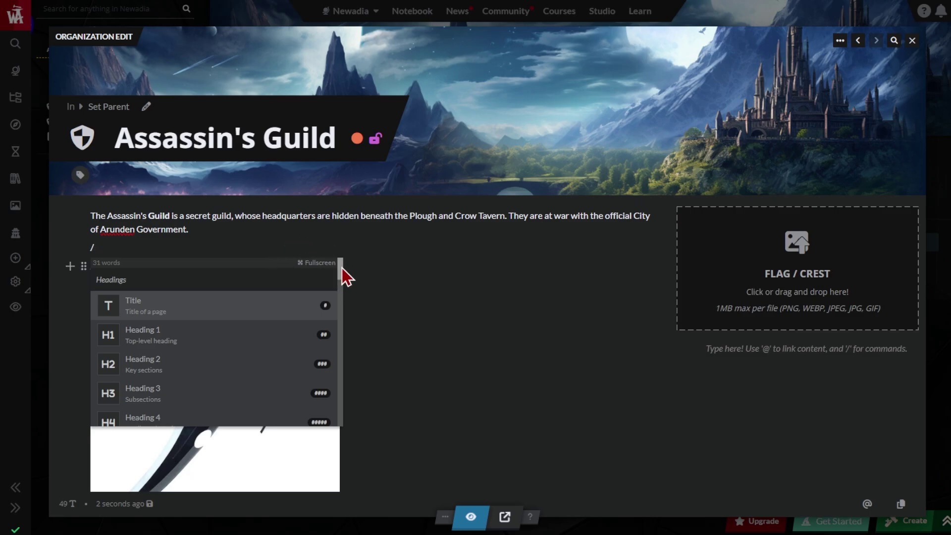
# - Scroll through the slash block-command list from Headings down to Media
pyautogui.moveTo(343, 268); pyautogui.dragTo(355, 331)
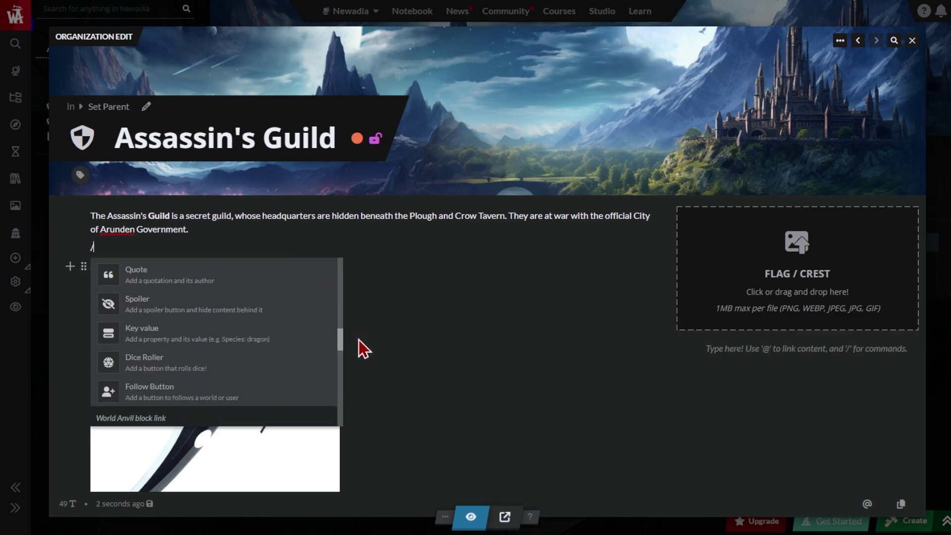
pyautogui.scroll(-5, 358, 340)
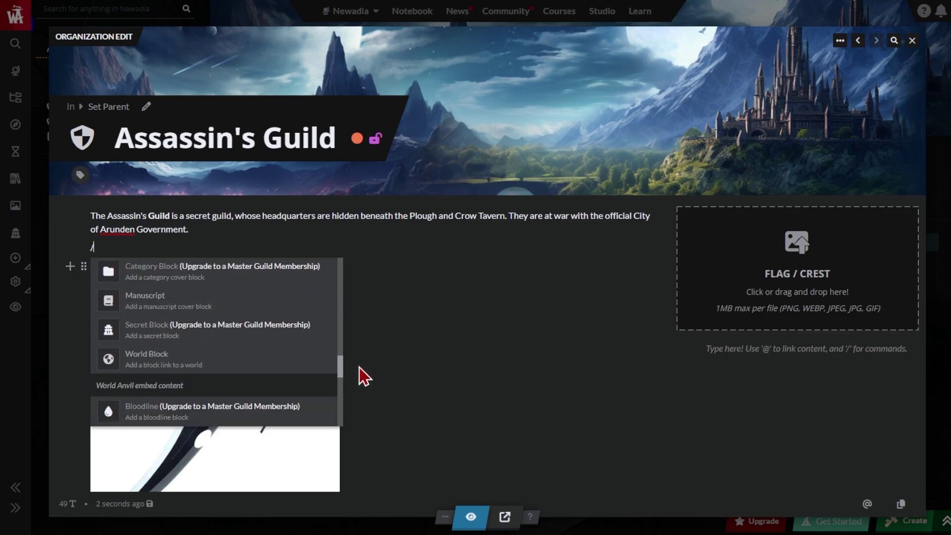
pyautogui.scroll(-4, 359, 367)
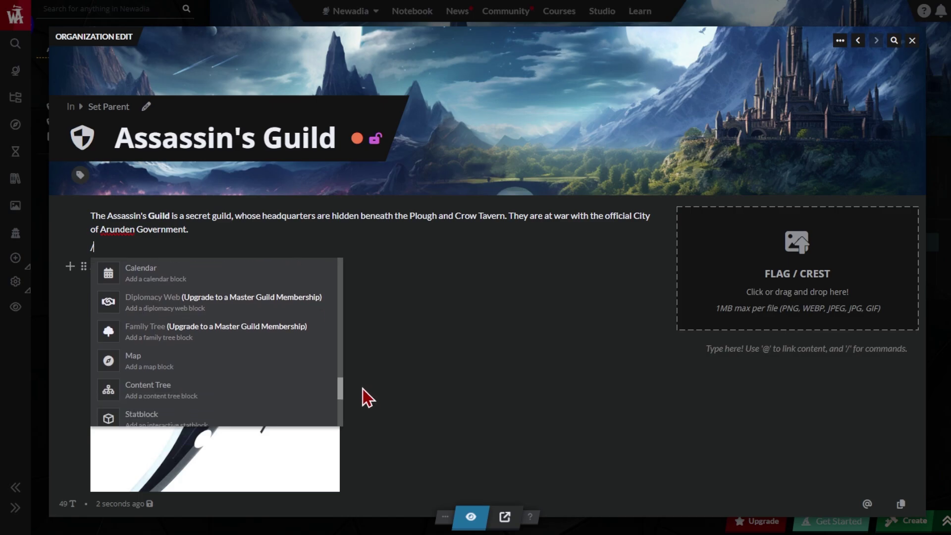
pyautogui.scroll(-5, 367, 398)
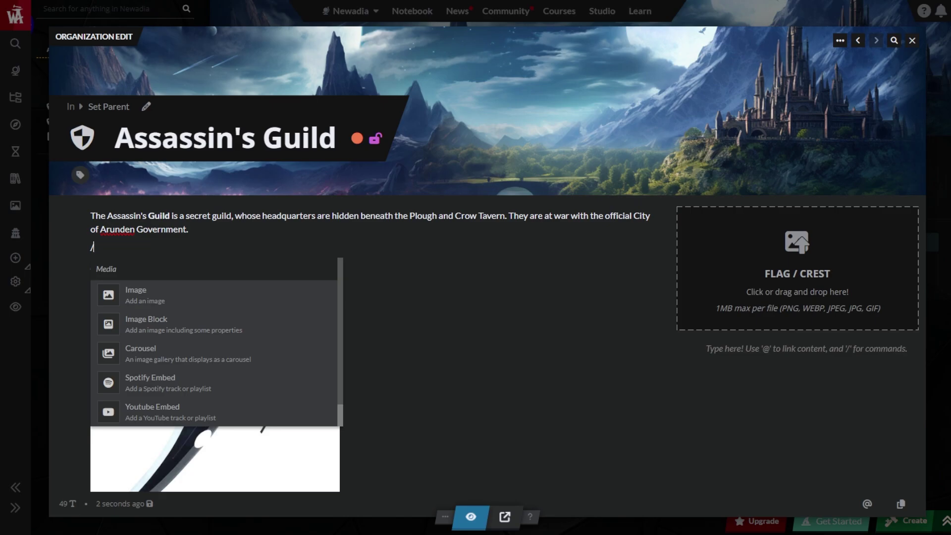
# - Insert a horizontal line separator below the intro paragraph using /line
pyautogui.press('Escape')
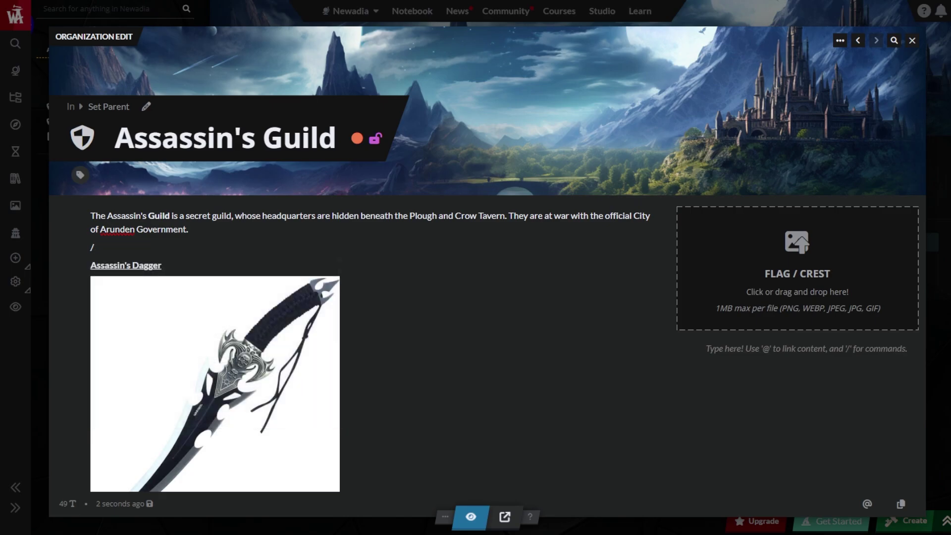
pyautogui.press('BackSpace')
pyautogui.write('/line')
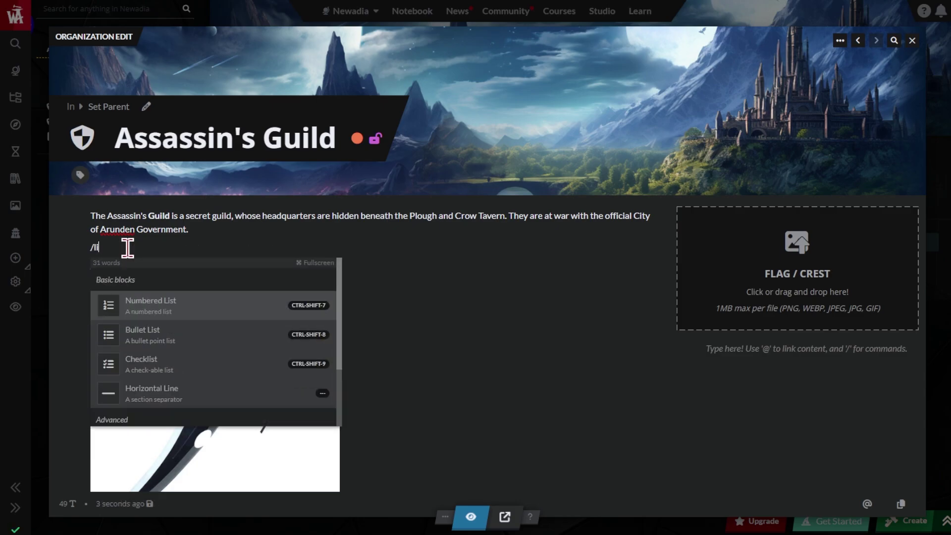
pyautogui.click(192, 310)
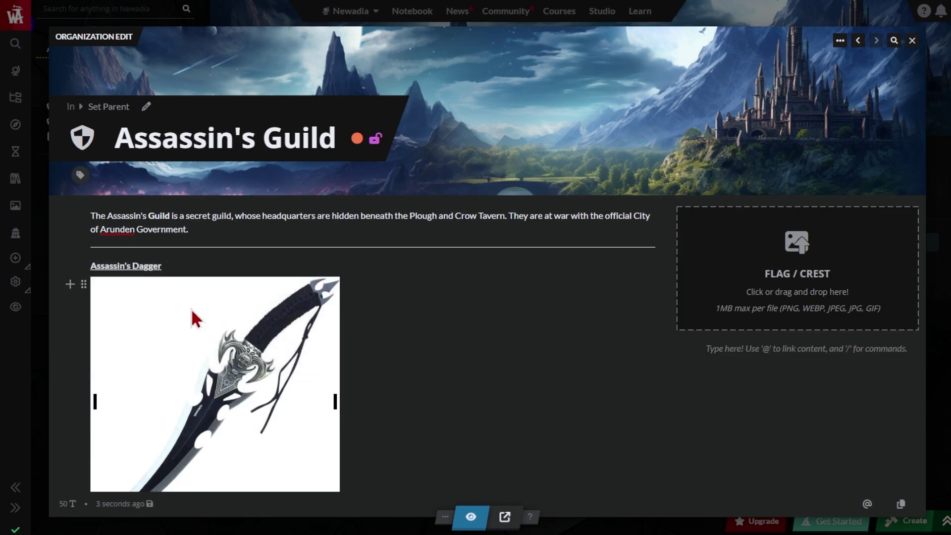
# - Add a Heading 1 titled 'Weapons' on a new line below the separator
pyautogui.click(156, 247)
pyautogui.write('/')
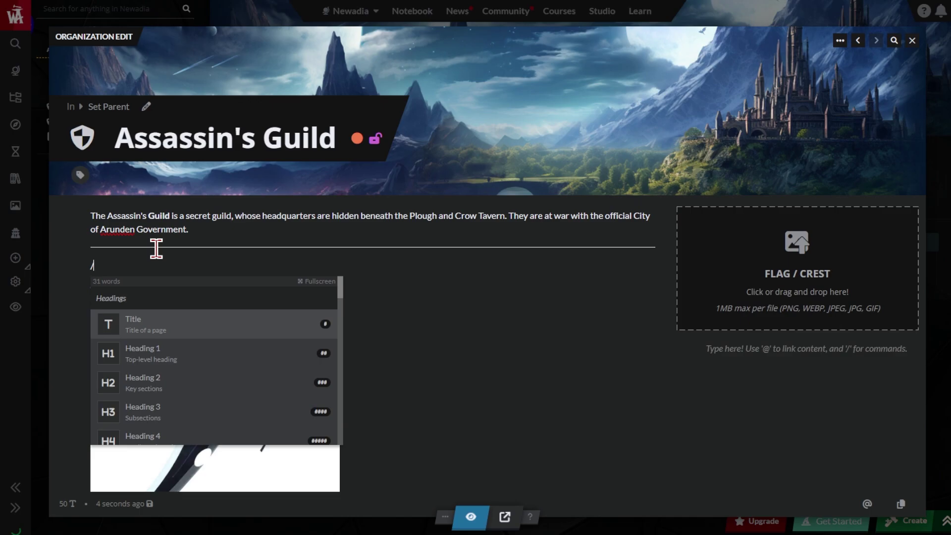
pyautogui.click(182, 354)
pyautogui.write('W')
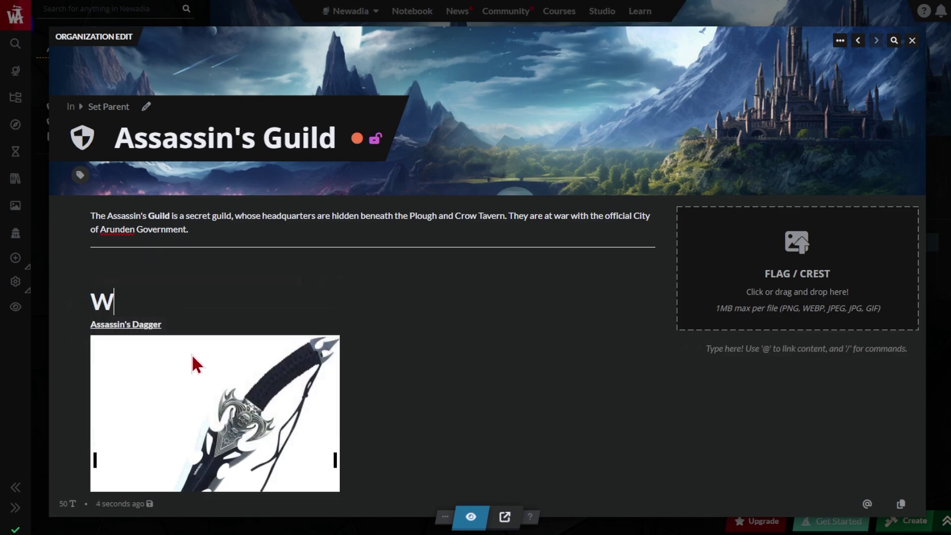
pyautogui.write('eapons')
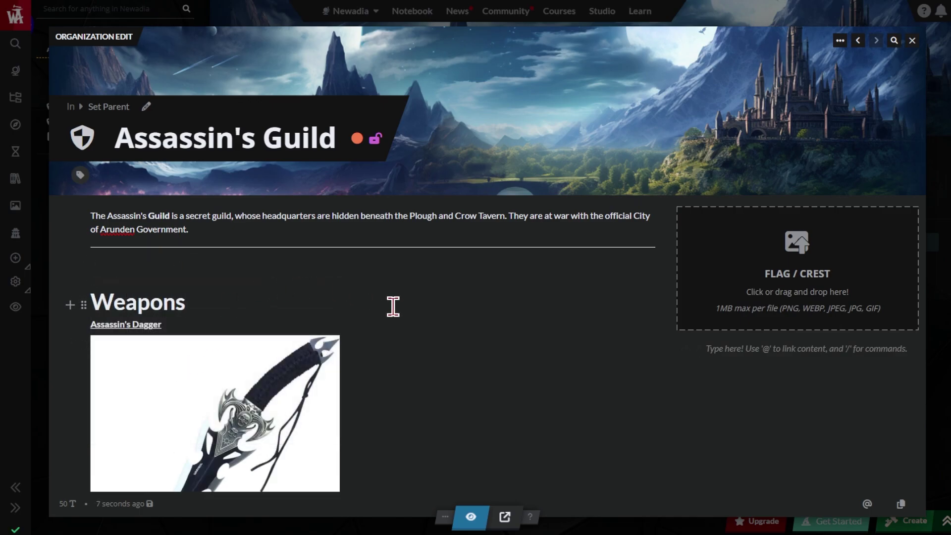
pyautogui.press('Return')
pyautogui.write('/')
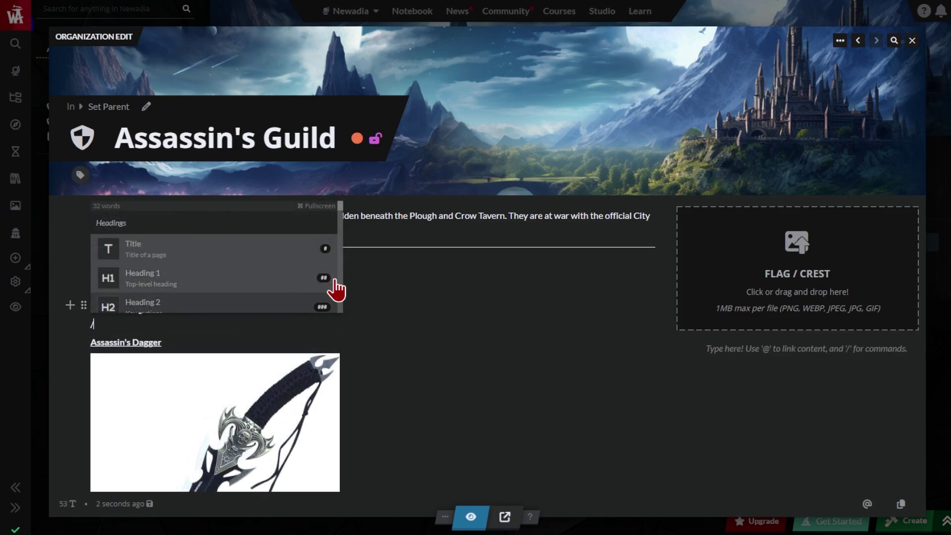
pyautogui.scroll(-5, 344, 215)
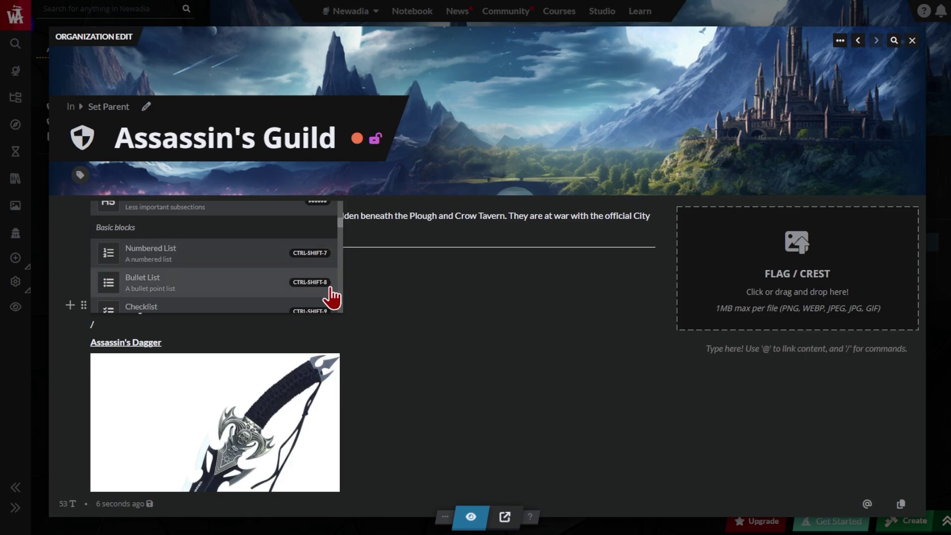
pyautogui.click(431, 308)
pyautogui.press('BackSpace')
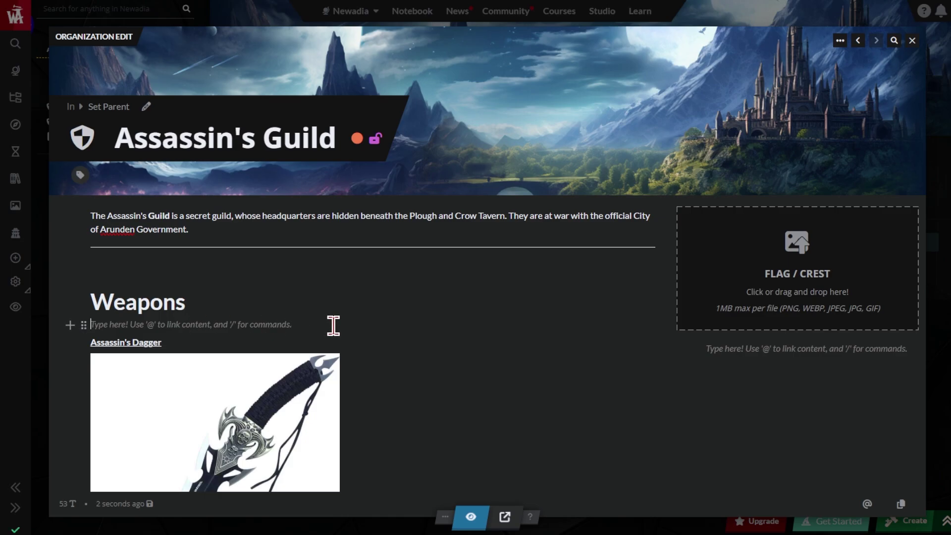
# - Insert an /image block and pick the 'dagger' picture by title
pyautogui.write('/image')
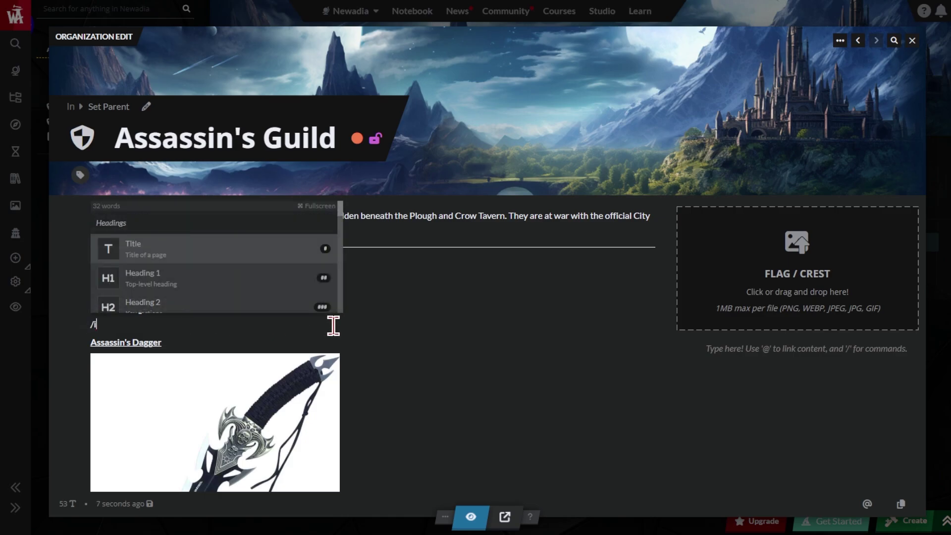
pyautogui.click(188, 277)
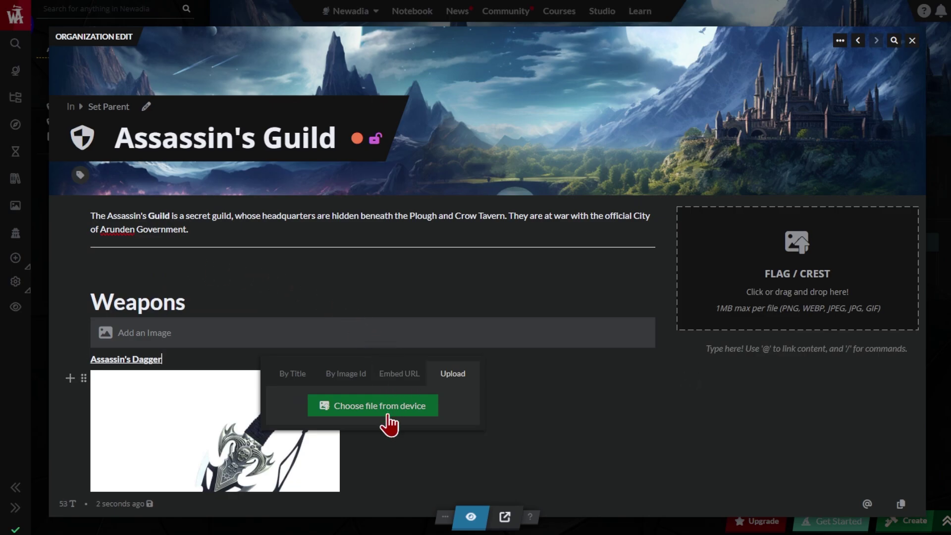
pyautogui.click(292, 374)
pyautogui.write('dagger')
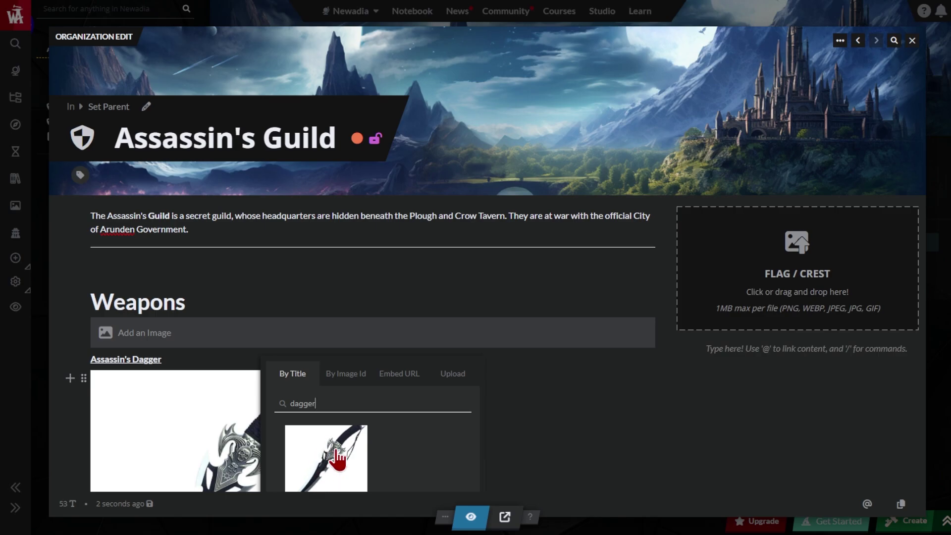
pyautogui.click(337, 456)
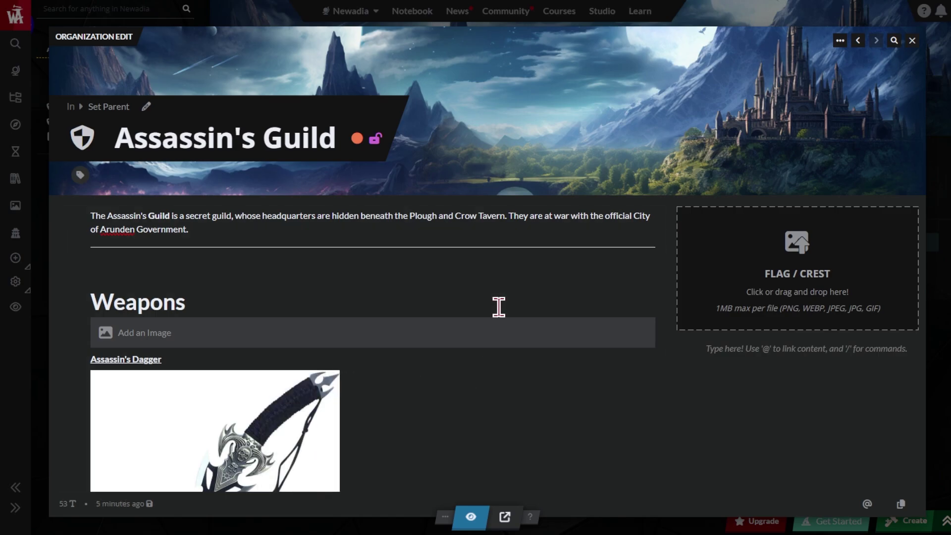
# - Link the tavern mention to The Plough and Crow Tavern article and delete the duplicate plain name
pyautogui.write('@plou')
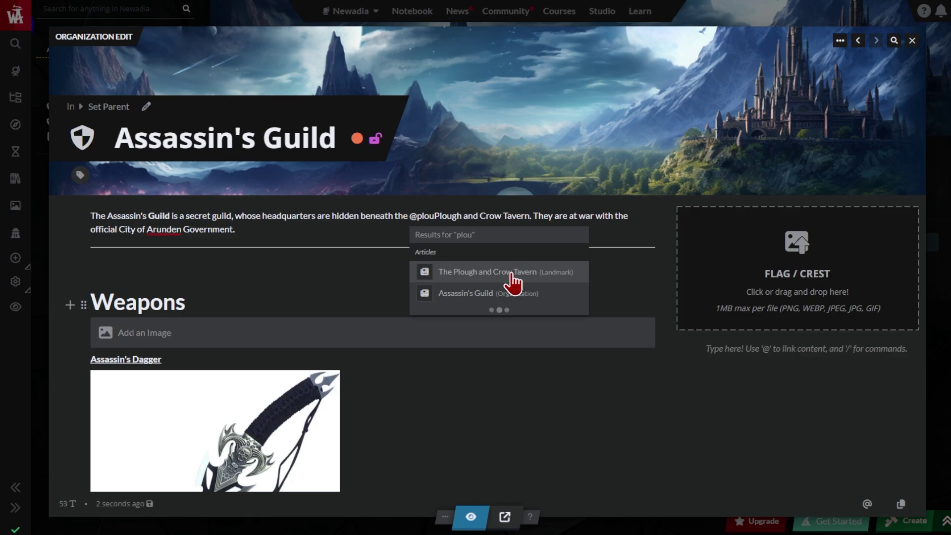
pyautogui.click(513, 281)
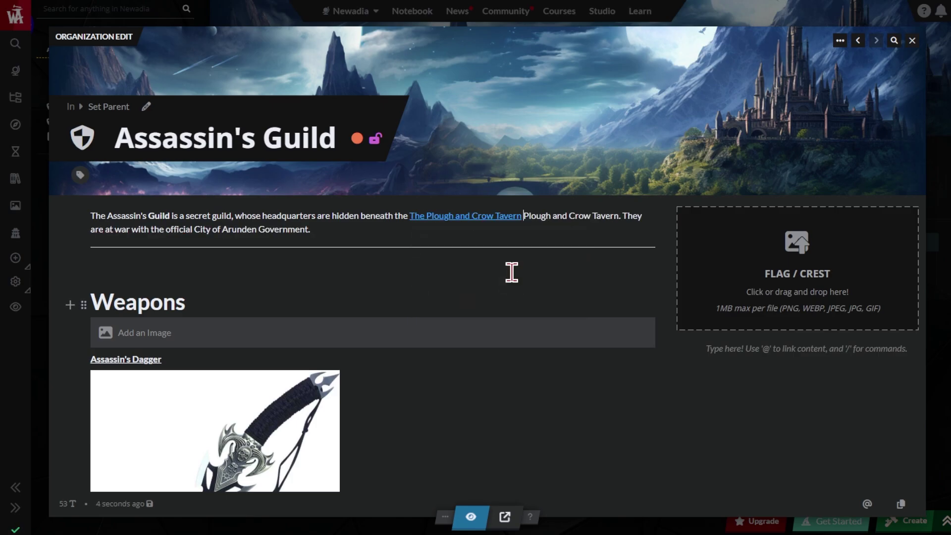
pyautogui.hotkey('ctrl', 'shift', 'Right')
pyautogui.hotkey('ctrl', 'shift', 'Right')
pyautogui.hotkey('ctrl', 'shift', 'Right')
pyautogui.hotkey('ctrl', 'shift', 'Right')
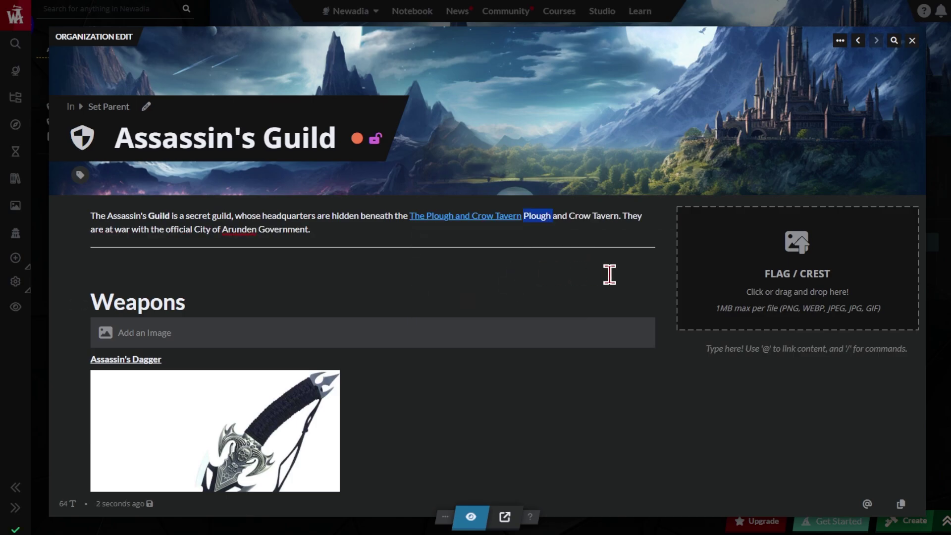
pyautogui.press('BackSpace')
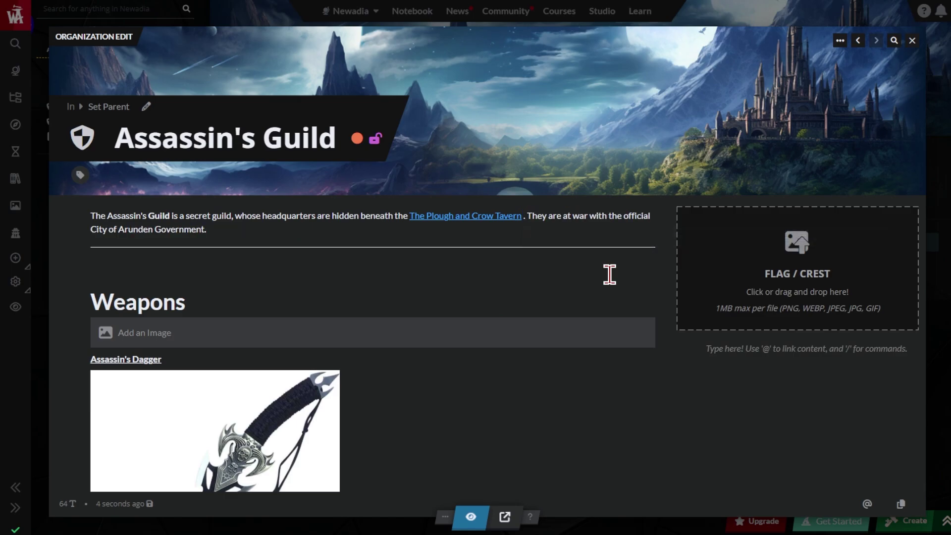
pyautogui.click(318, 230)
# - Insert an Autolinker block with /au and Replace All to link 'Arunden Government' to its article
pyautogui.write('/')
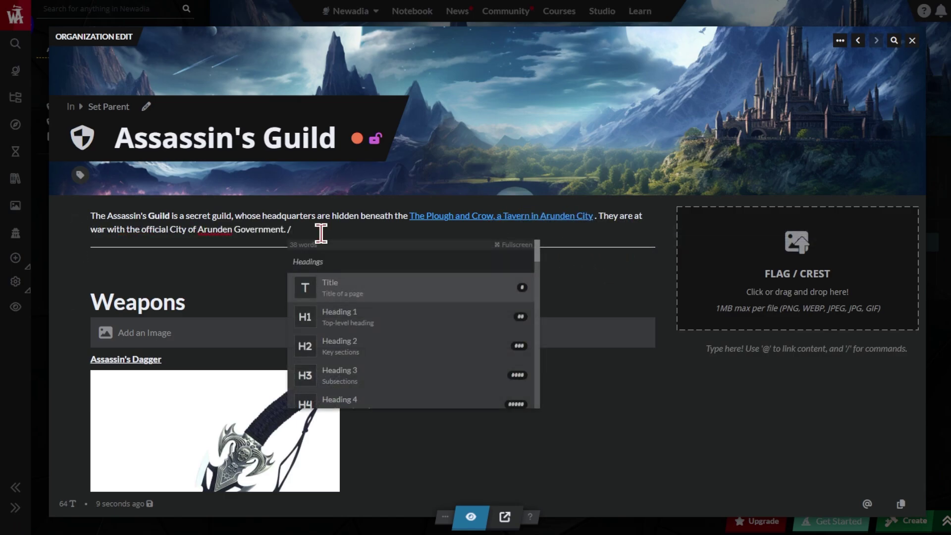
pyautogui.write('aut')
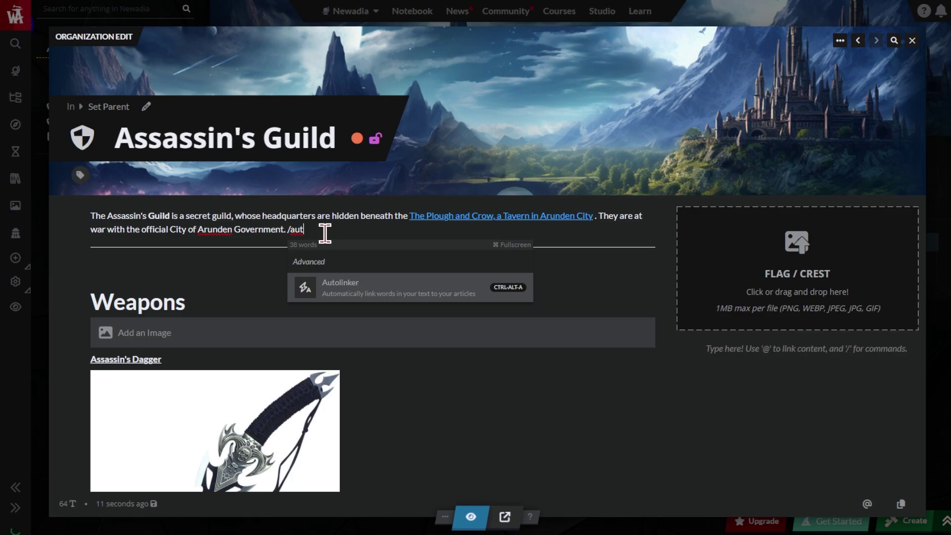
pyautogui.click(408, 294)
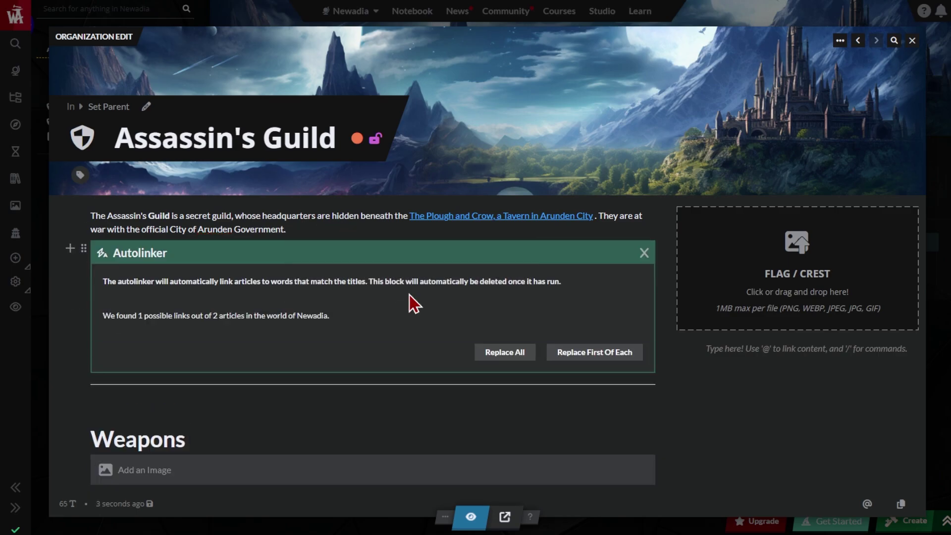
pyautogui.click(516, 354)
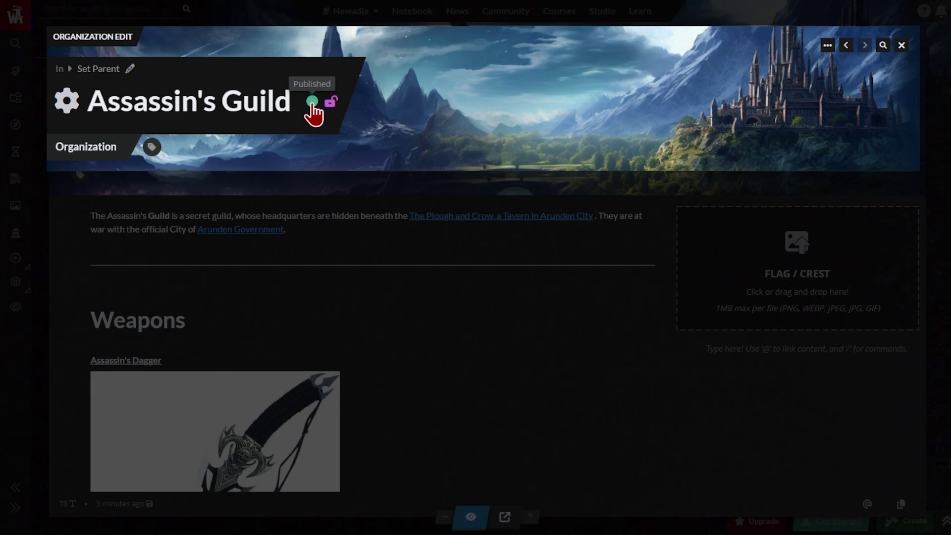
# - Change the Assassin's Guild publishing status from green Published to yellow Draft
pyautogui.click(312, 103)
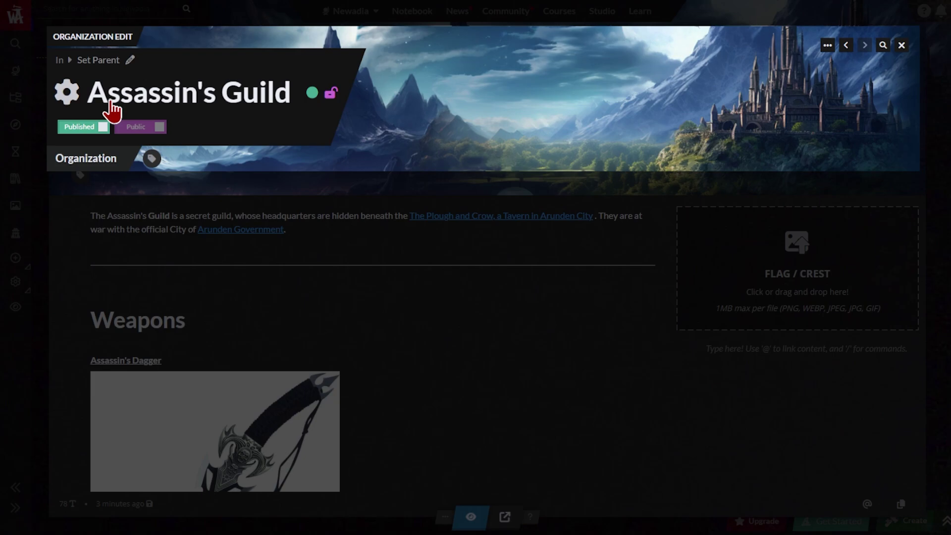
pyautogui.click(88, 128)
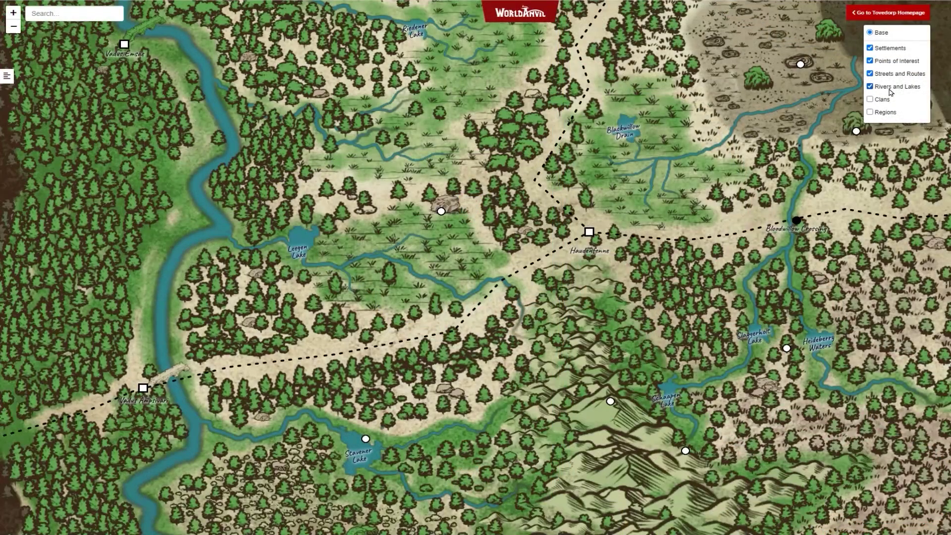
pyautogui.click(887, 102)
pyautogui.click(871, 112)
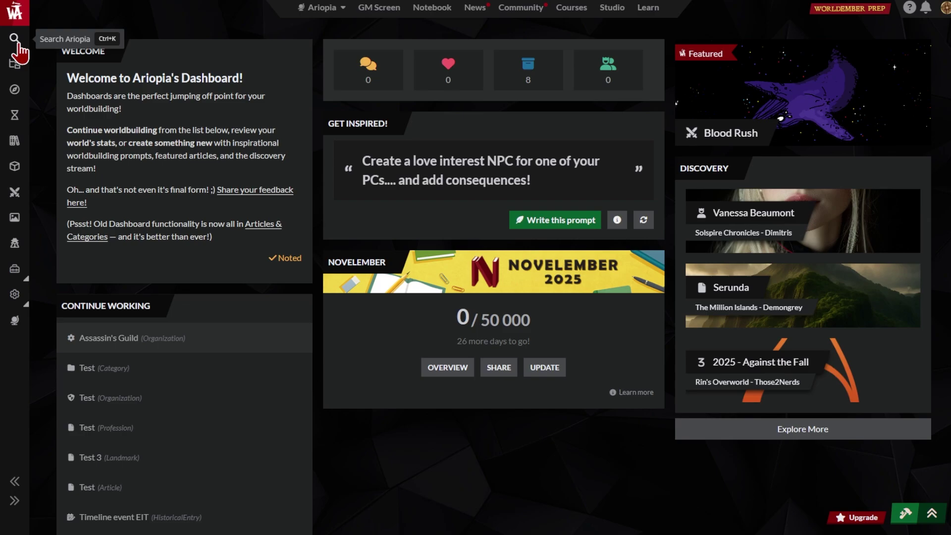
# - Search the whole world for 'ta' with Ctrl+K, then clear the query and scroll through results
pyautogui.hotkey('ctrl', 'k')
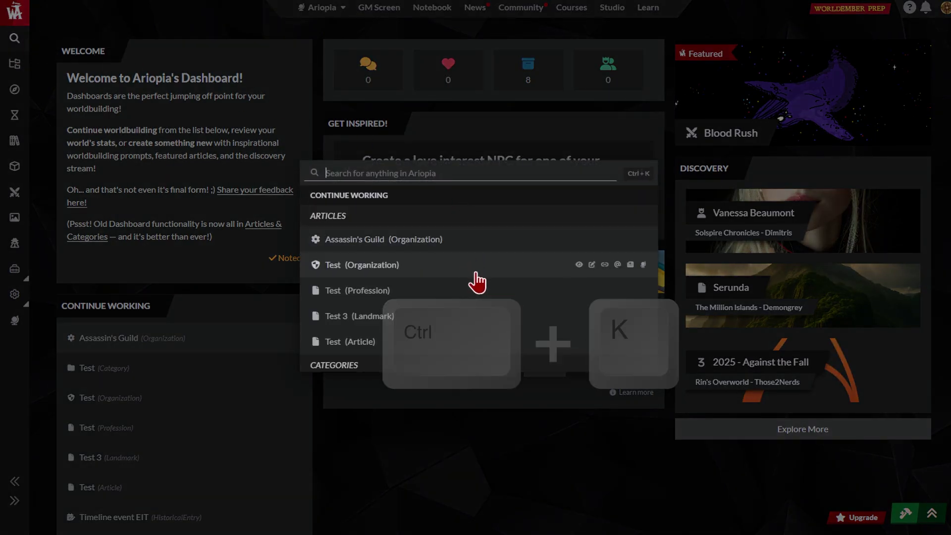
pyautogui.write('tav')
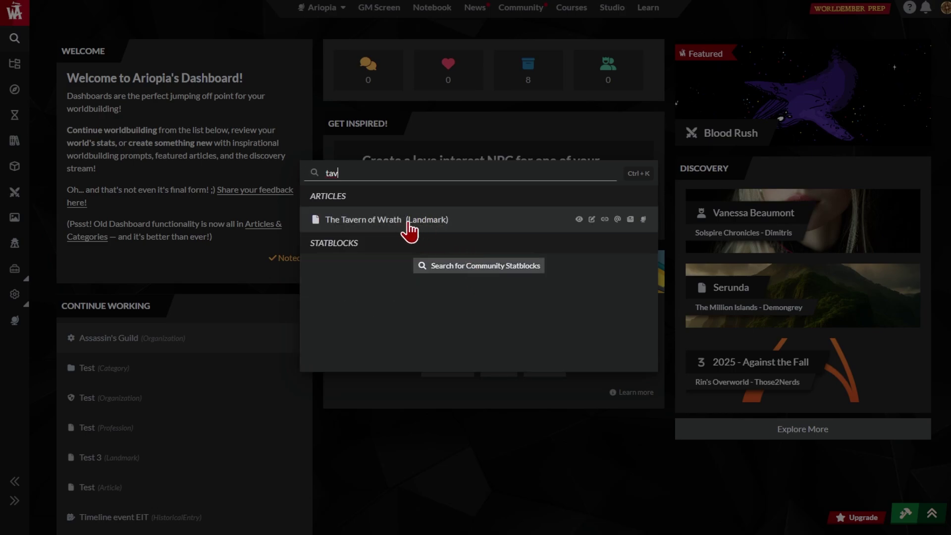
pyautogui.press('BackSpace')
pyautogui.press('BackSpace')
pyautogui.press('BackSpace')
pyautogui.scroll(-5, 604, 237)
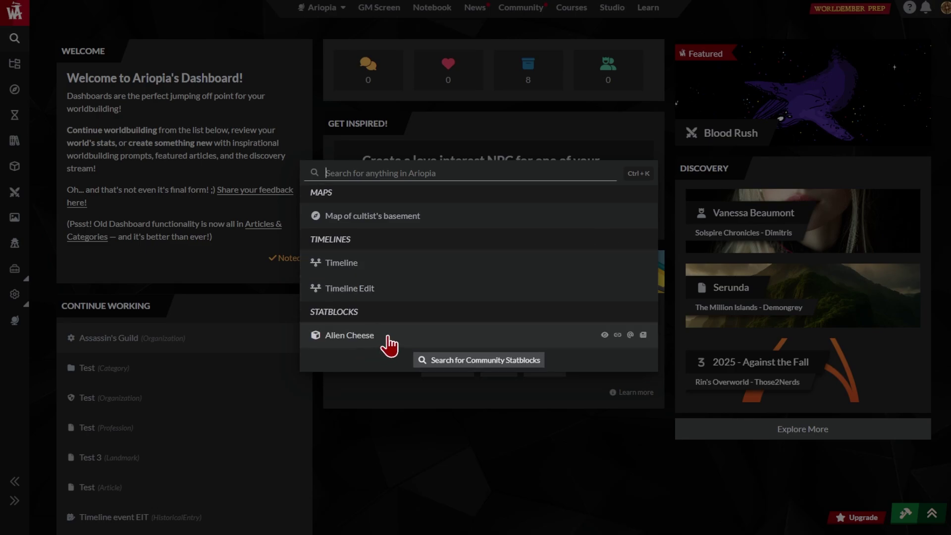
pyautogui.scroll(5, 389, 346)
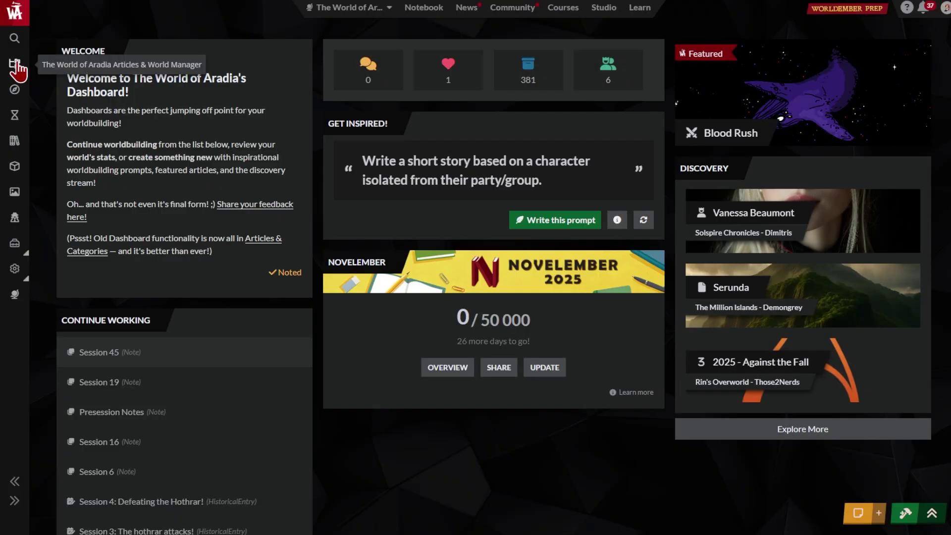
# - In the Articles & World Manager tree, expand Atlas, Ingelend and Gold Finch and Drake Tavern
pyautogui.click(16, 68)
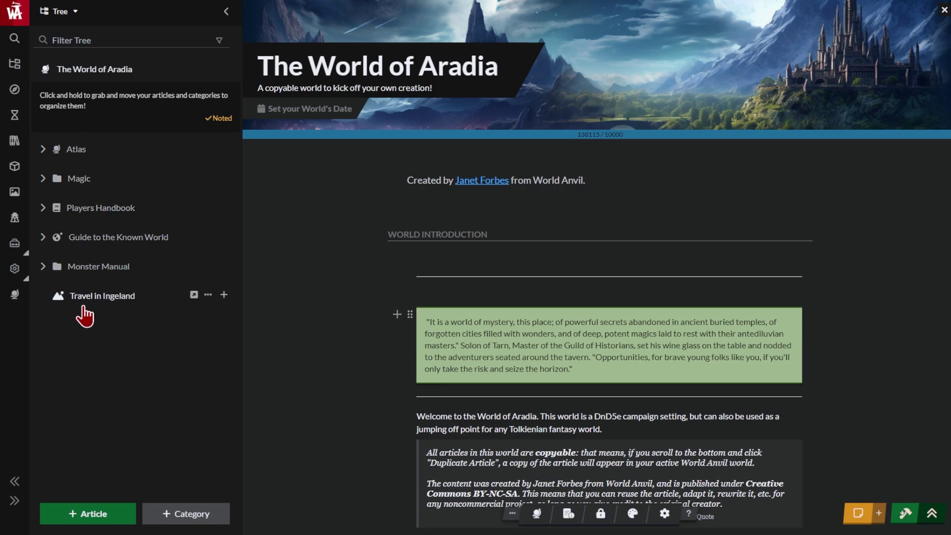
pyautogui.click(43, 149)
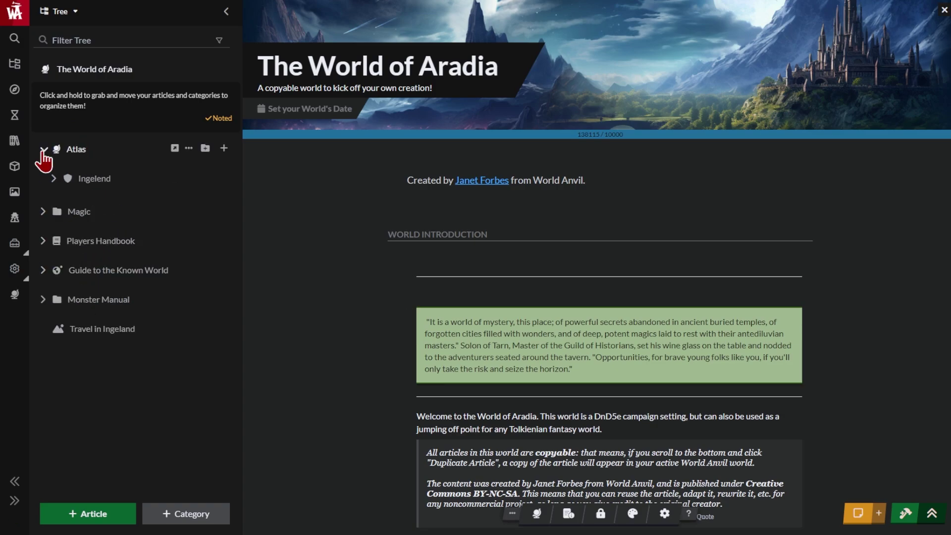
pyautogui.click(55, 179)
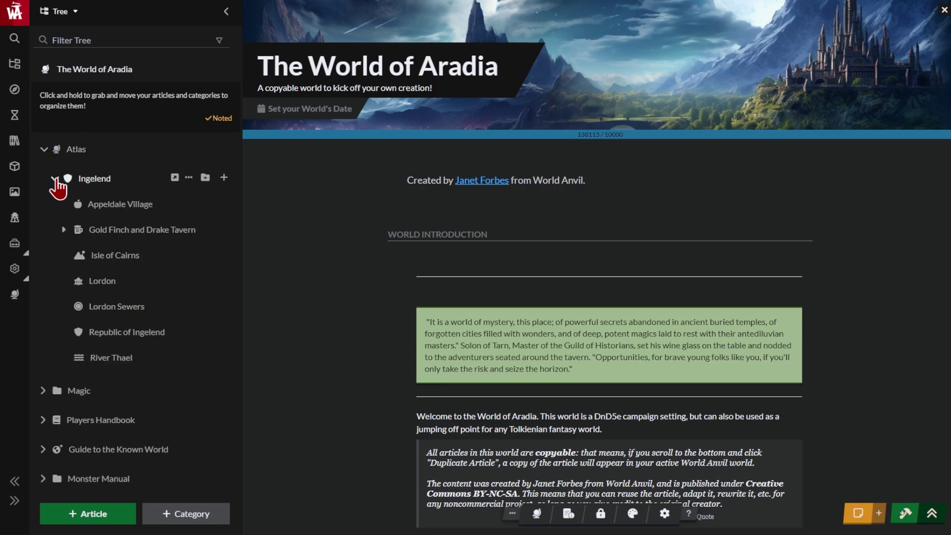
pyautogui.click(64, 230)
pyautogui.click(110, 257)
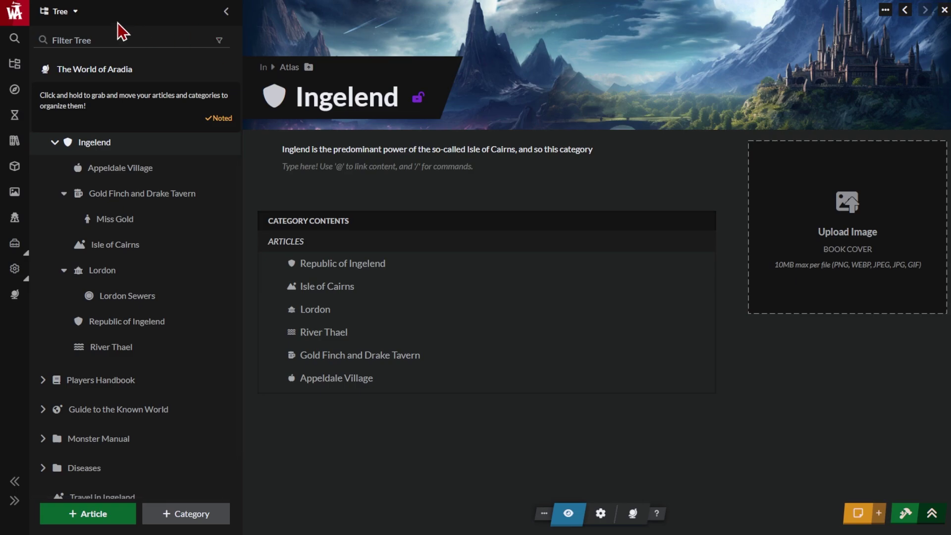
# - Filter the tree by article name 'g', then open the Ingelend category page
pyautogui.click(77, 12)
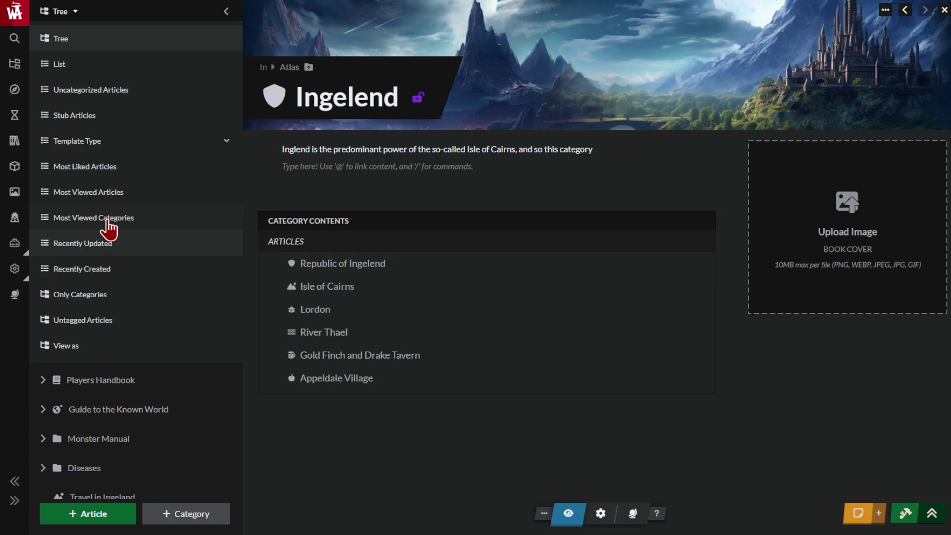
pyautogui.click(74, 14)
pyautogui.write('gold')
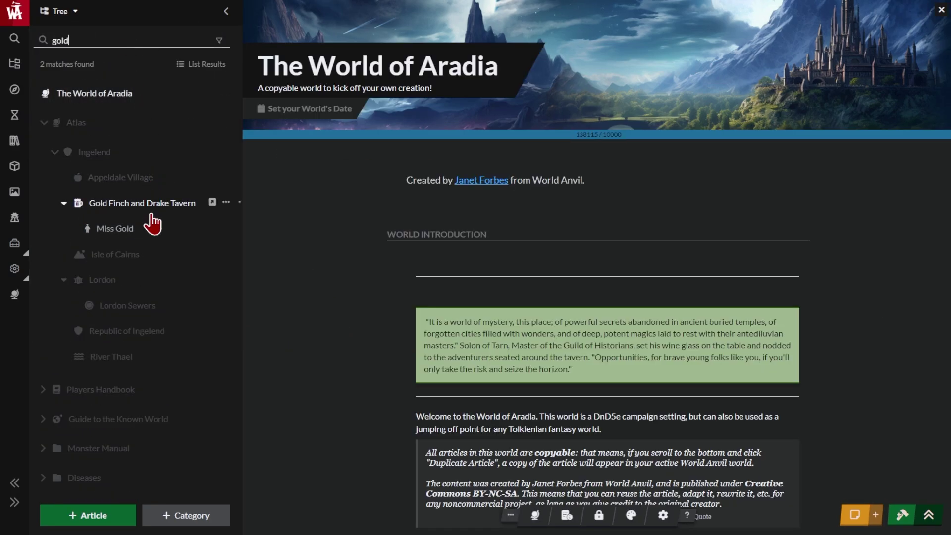
pyautogui.click(95, 151)
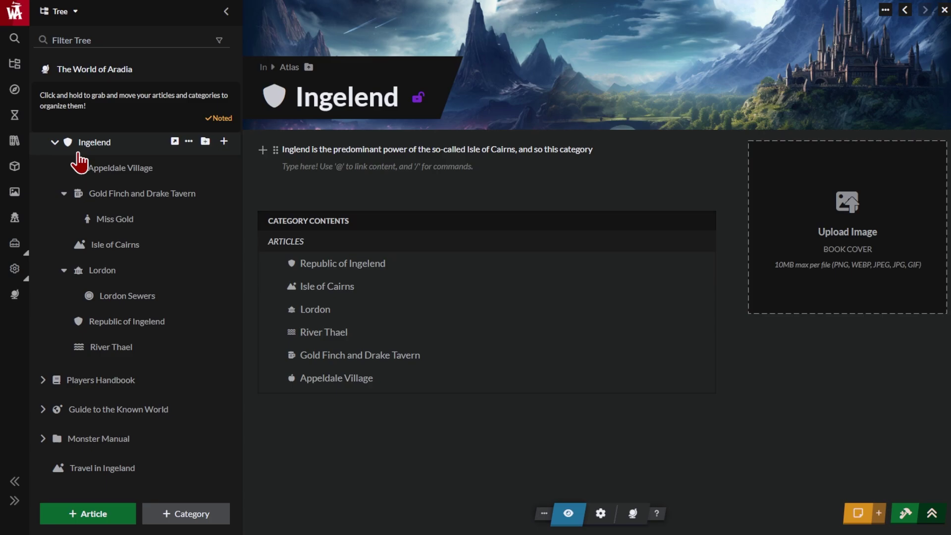
# - Add a Diseases category, move Magic near Players Handbook, and nest Lordon Sewers under Lordon
pyautogui.click(174, 518)
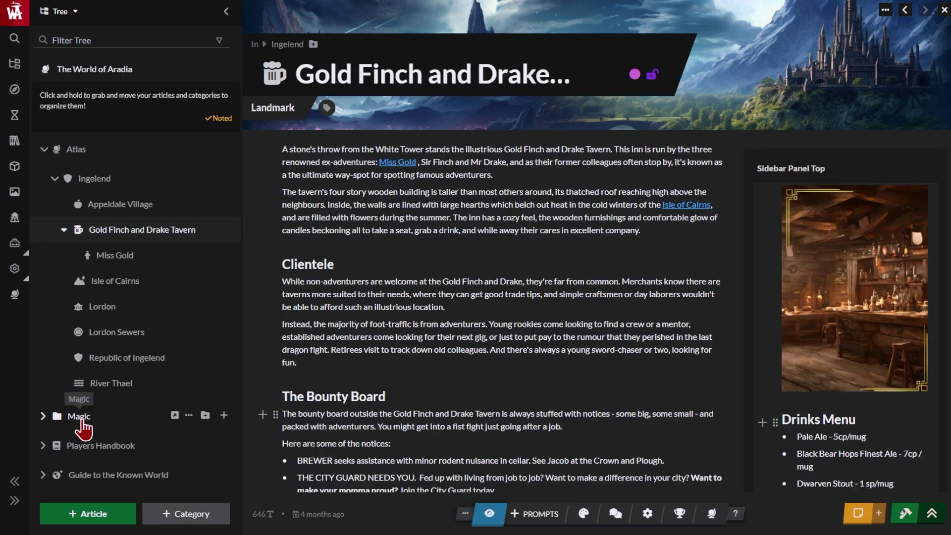
pyautogui.moveTo(83, 427)
pyautogui.mouseDown()
pyautogui.moveTo(81, 454)
pyautogui.moveTo(86, 427)
pyautogui.mouseUp()
pyautogui.moveTo(115, 298); pyautogui.dragTo(143, 265)
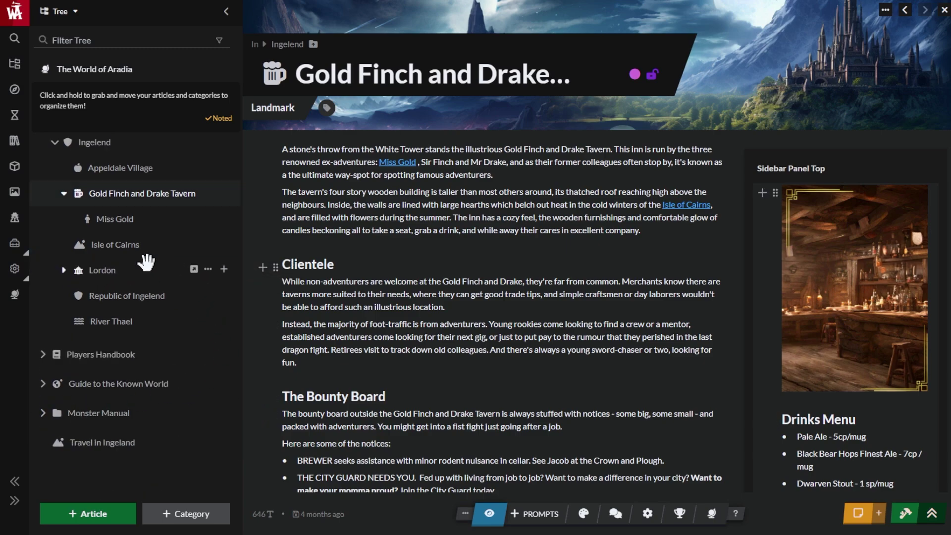
pyautogui.click(63, 271)
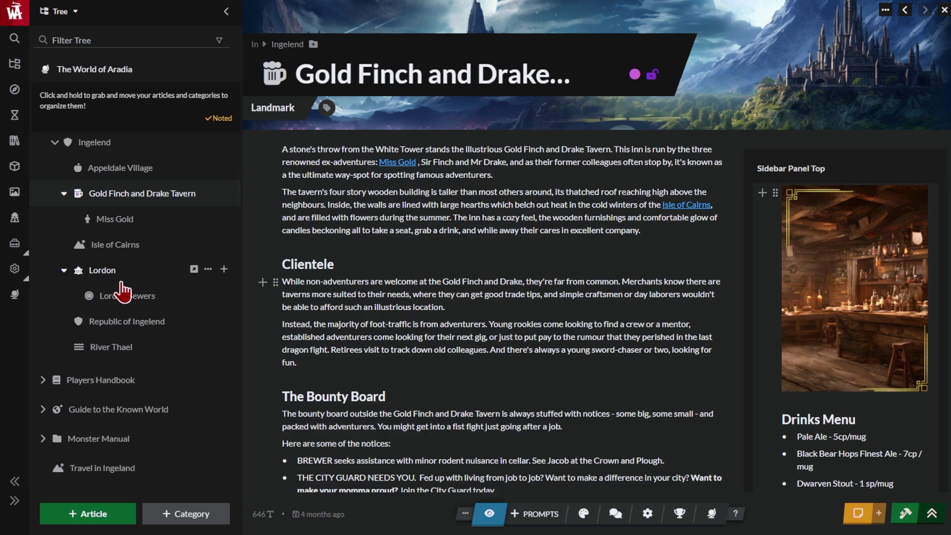
pyautogui.moveTo(121, 295); pyautogui.dragTo(169, 328)
pyautogui.click(95, 144)
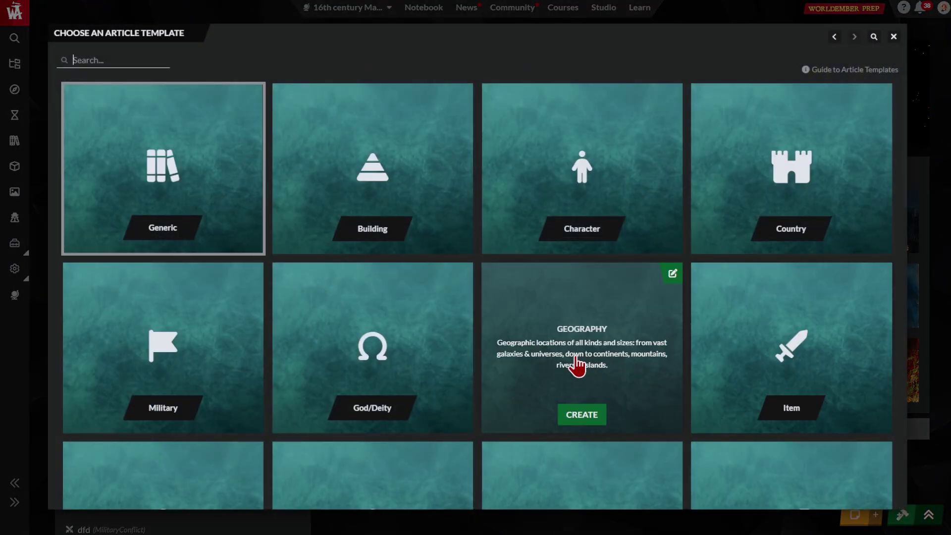
# - Filter the article templates by 'co', then open the Get Started task checklist
pyautogui.moveTo(134, 92)
pyautogui.click(131, 55)
pyautogui.write('co')
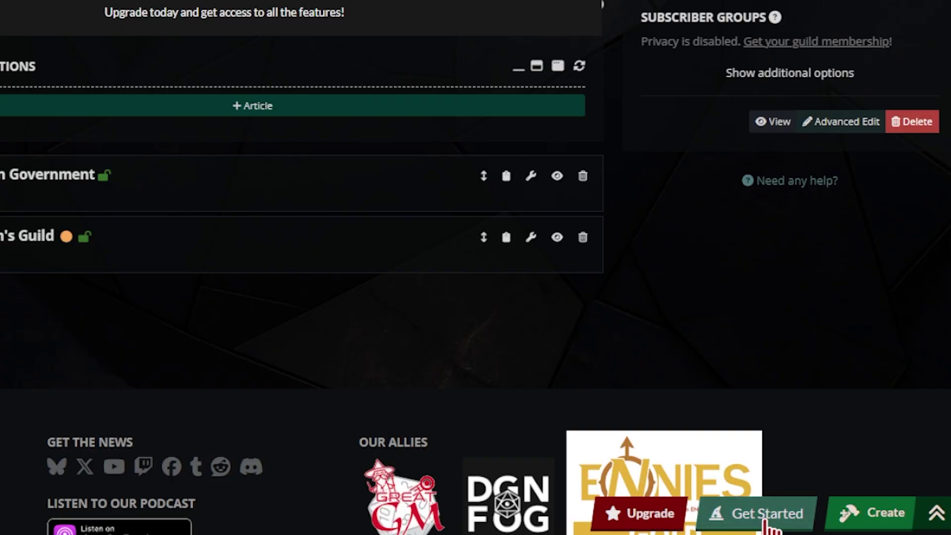
pyautogui.click(754, 524)
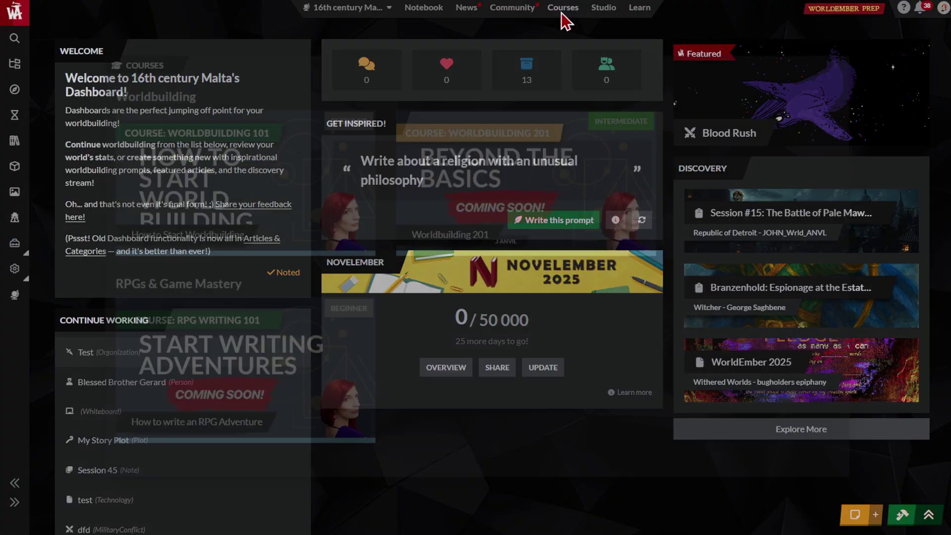
# - Open Worldbuilding 101 Lesson 3 and view its transcript, Assignment 1, and Resources tabs
pyautogui.moveTo(318, 174)
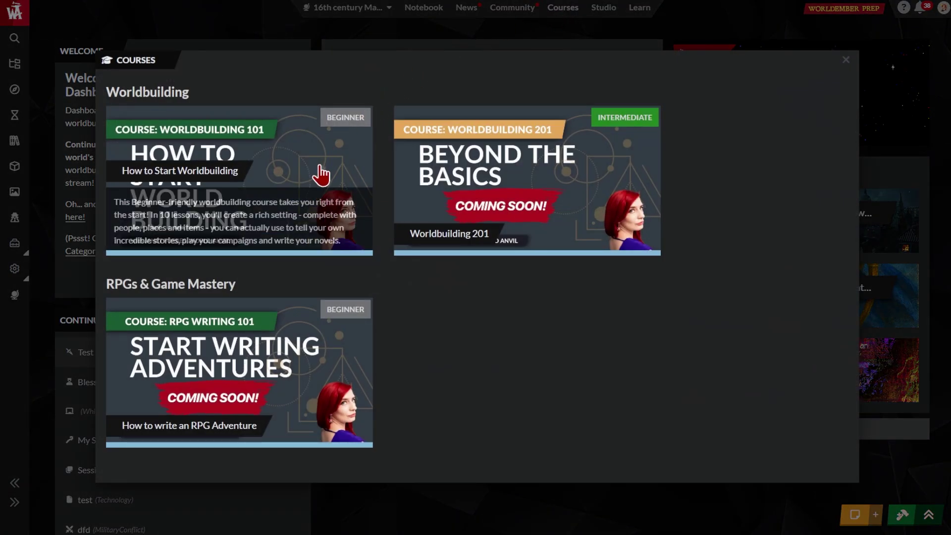
pyautogui.click(350, 208)
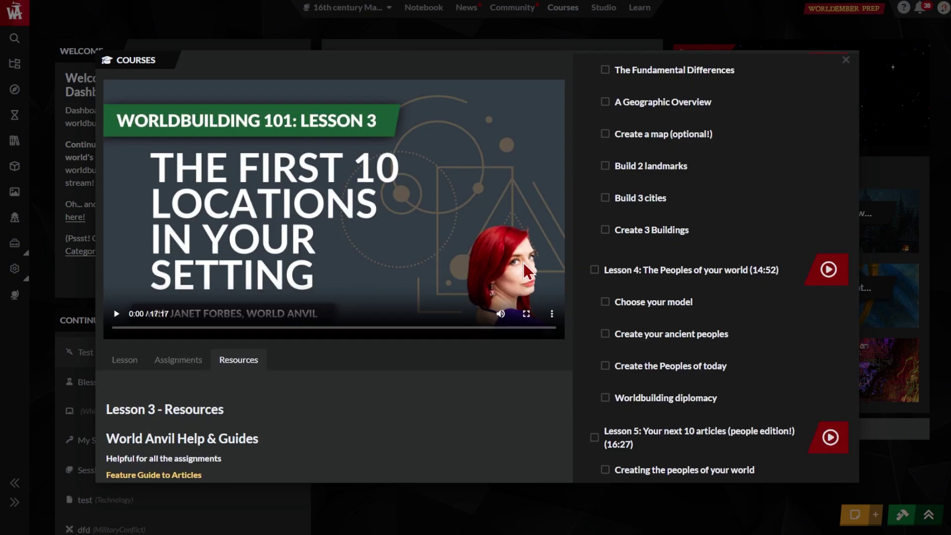
pyautogui.scroll(-5, 508, 264)
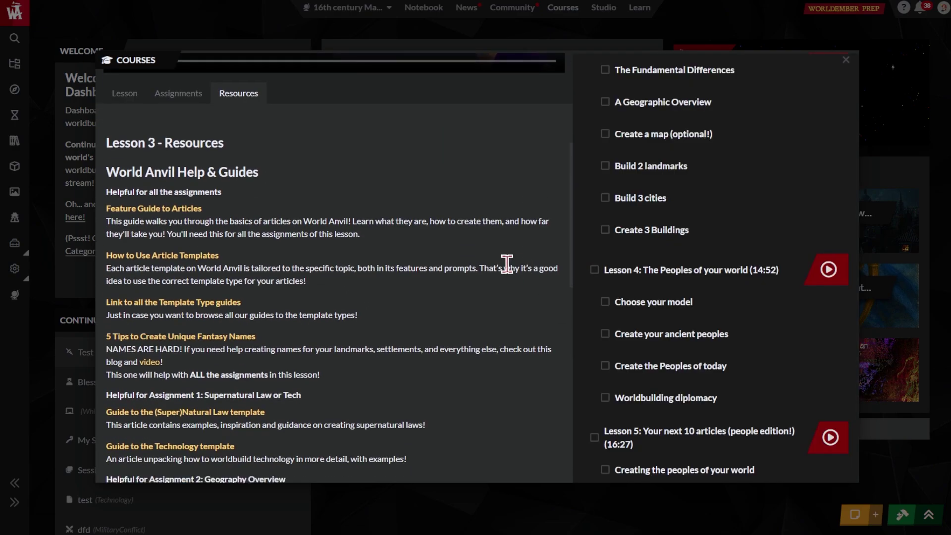
pyautogui.click(124, 97)
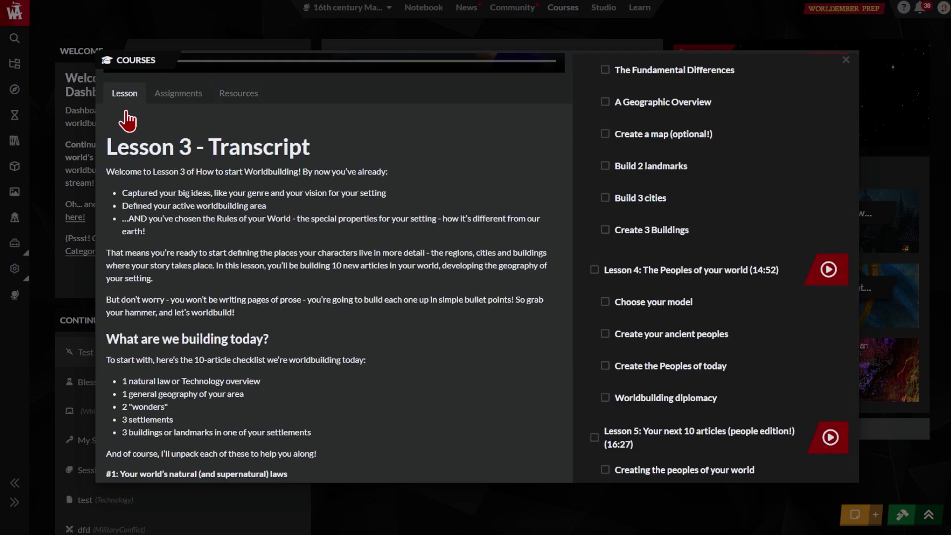
pyautogui.click(177, 97)
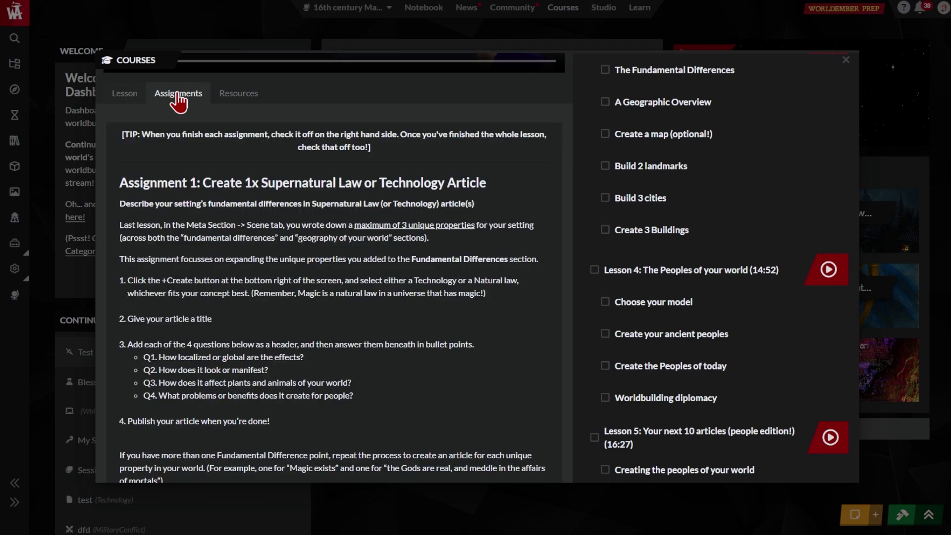
pyautogui.click(238, 96)
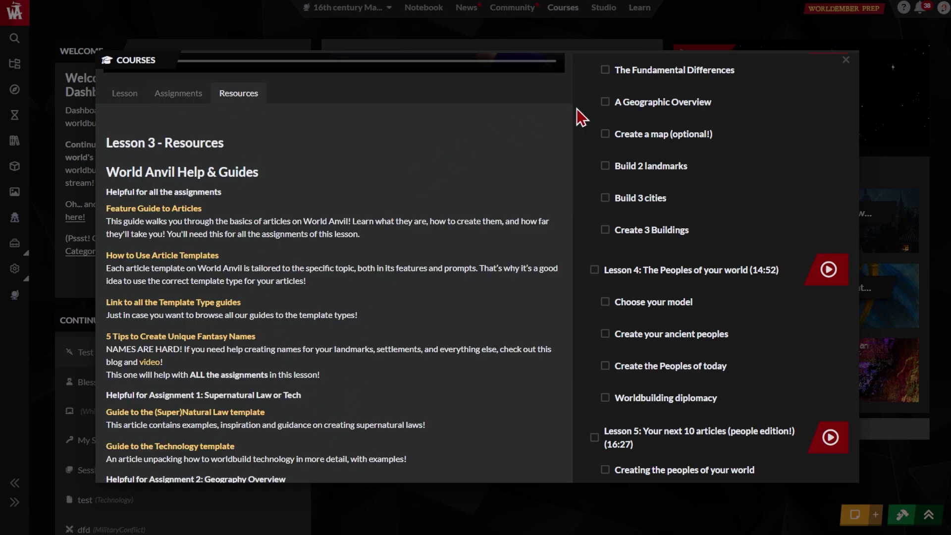
# - Go to the Learn page and scroll down to its Beginner Tutorials and Workflows guides
pyautogui.click(640, 7)
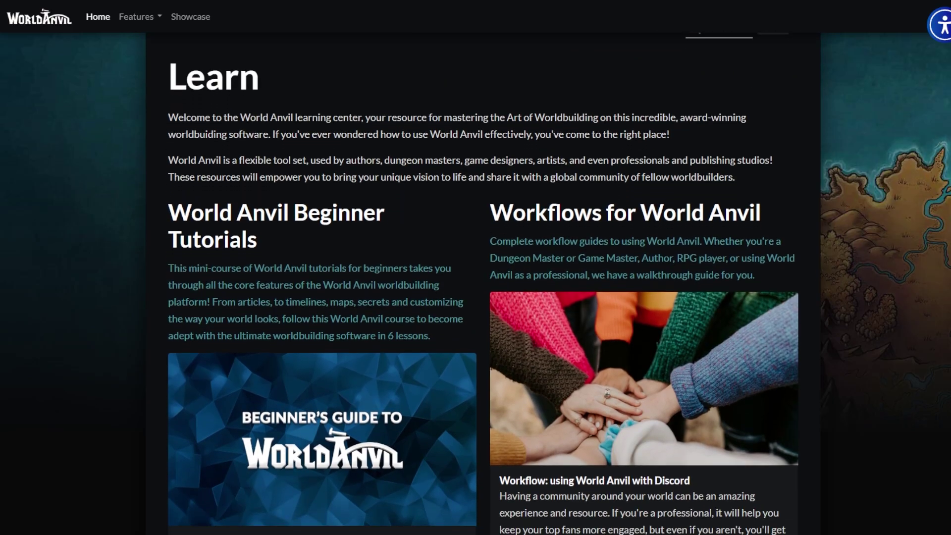
pyautogui.scroll(-3, 484, 286)
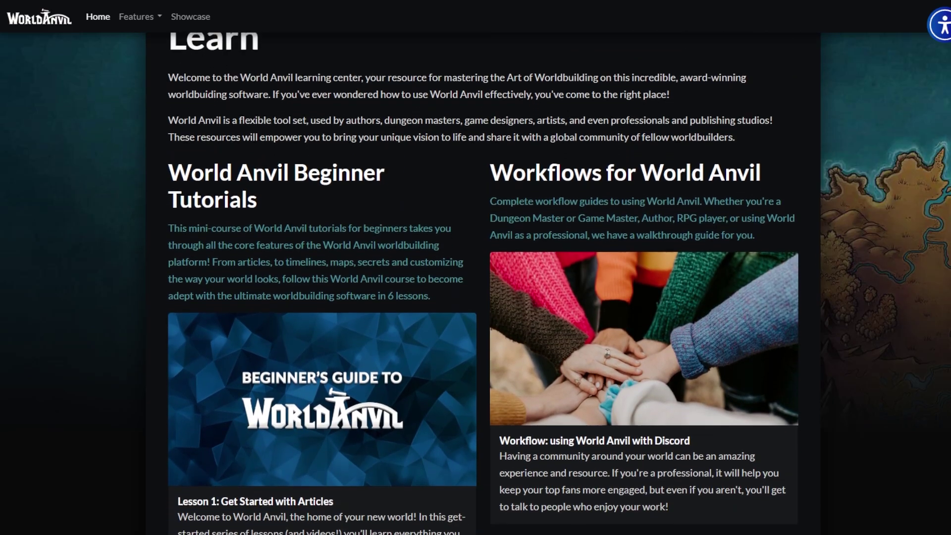